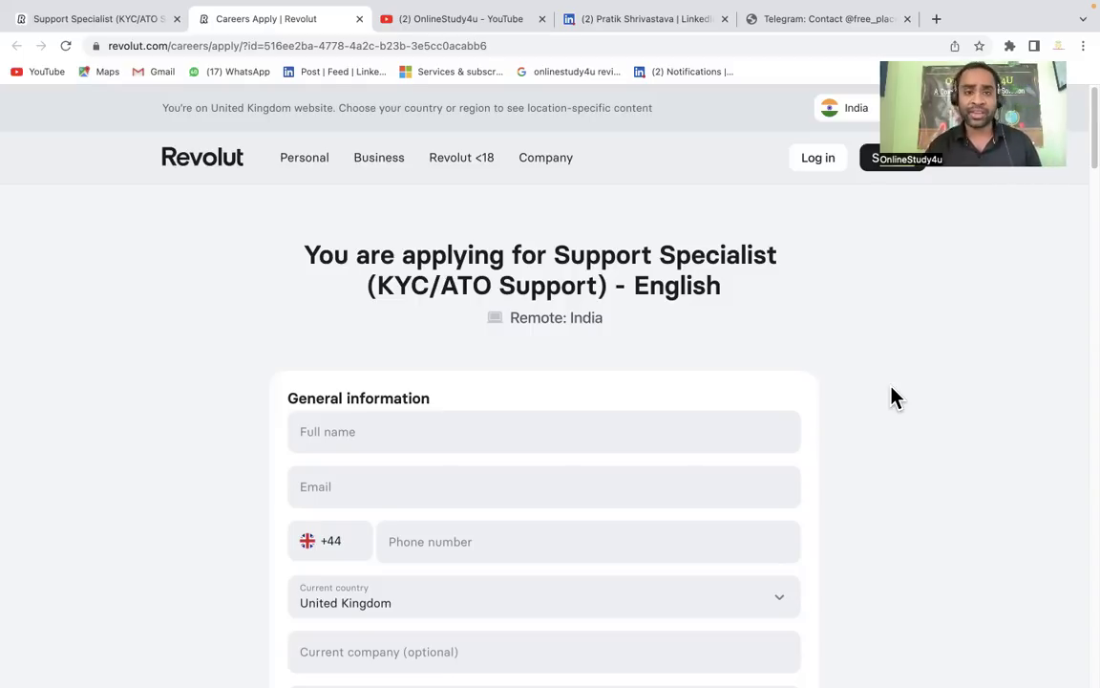
Switch to the OnlineStudy4u YouTube channel's Videos page
{"action": "left_click", "coordinate": [475, 29]}
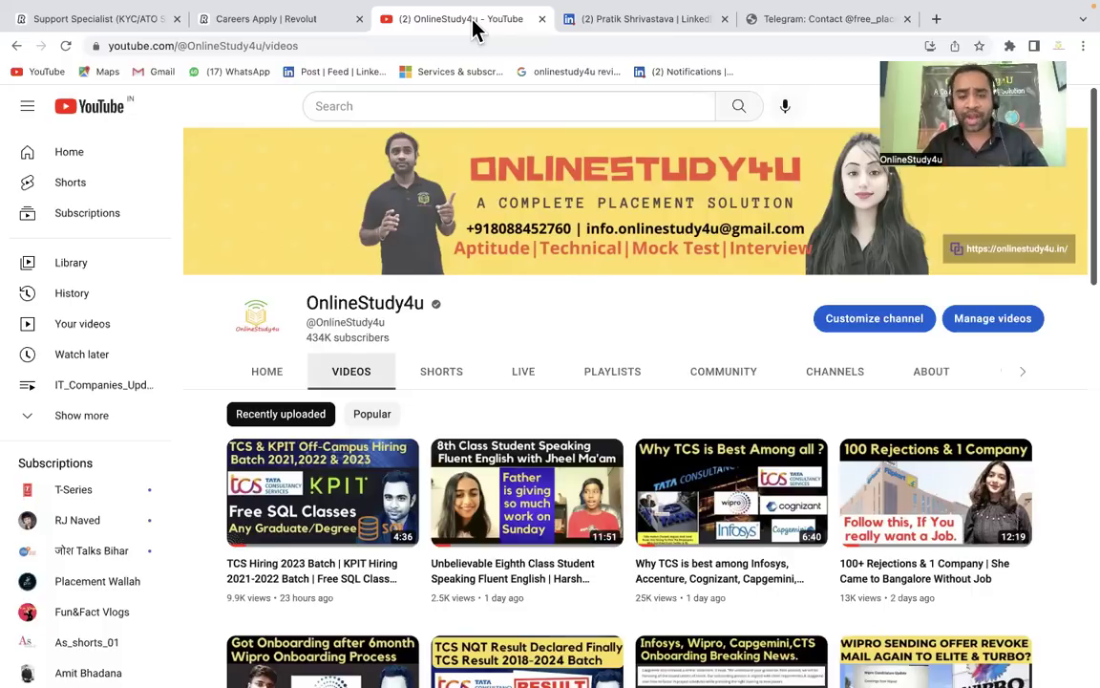
Read the Support Specialist posting's About the role, duties and What you'll need sections
{"action": "left_click", "coordinate": [110, 31]}
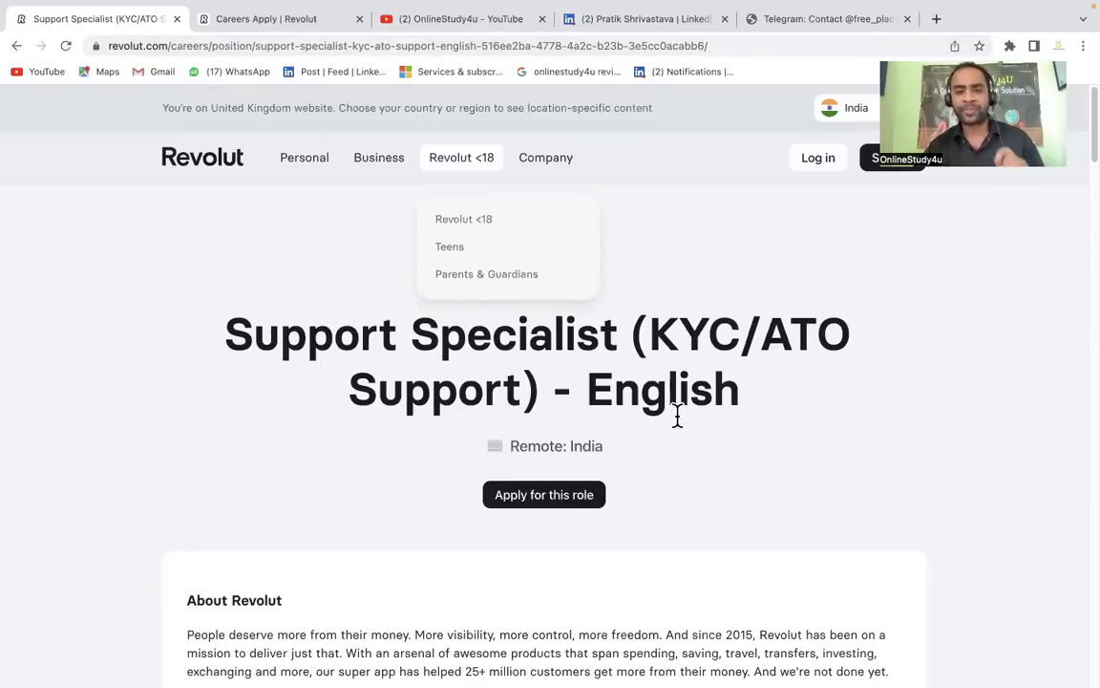
{"action": "scroll", "coordinate": [792, 472], "scroll_direction": "down", "scroll_amount": 5}
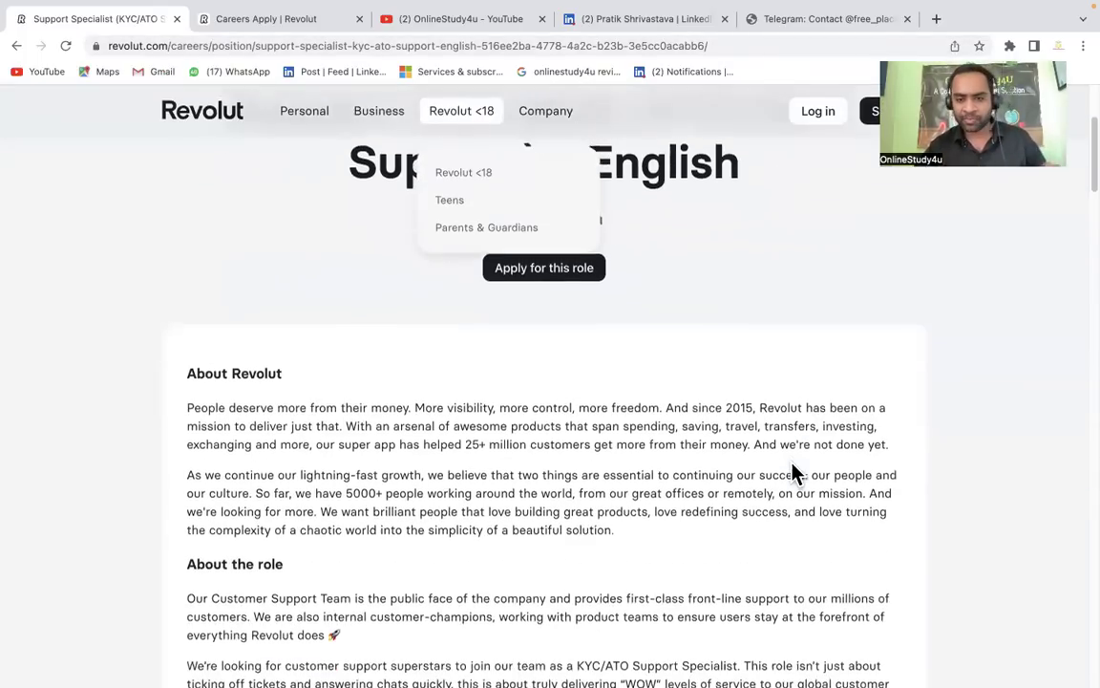
{"action": "scroll", "coordinate": [793, 472], "scroll_direction": "down", "scroll_amount": 1}
{"action": "scroll", "coordinate": [792, 472], "scroll_direction": "down", "scroll_amount": 1}
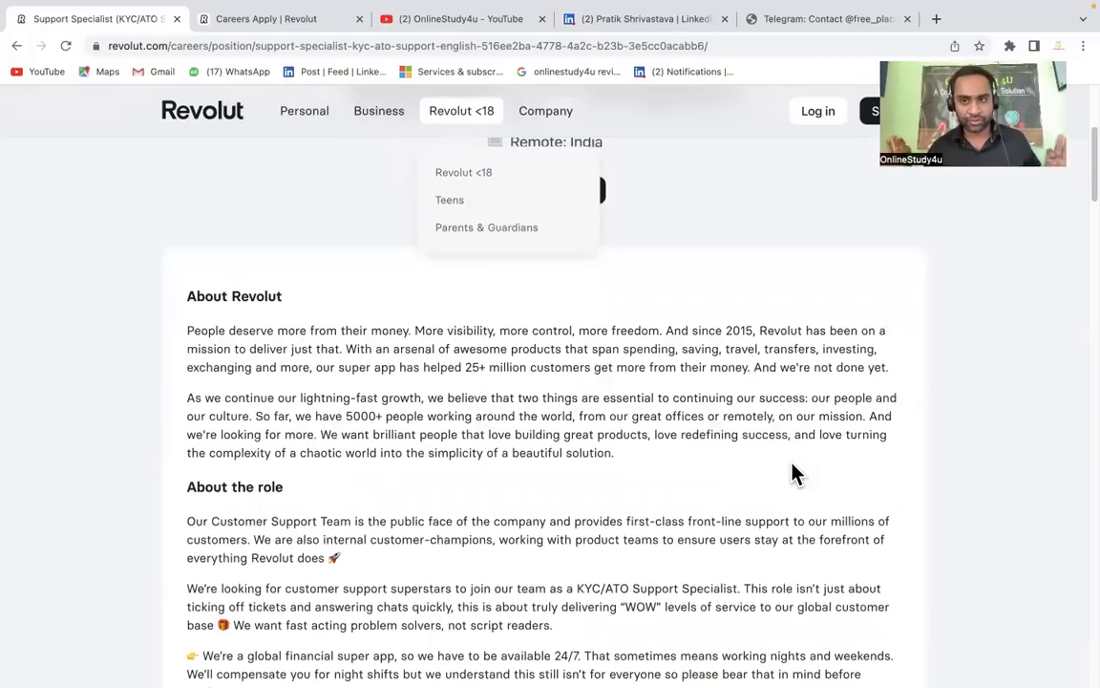
{"action": "scroll", "coordinate": [793, 472], "scroll_direction": "down", "scroll_amount": 1}
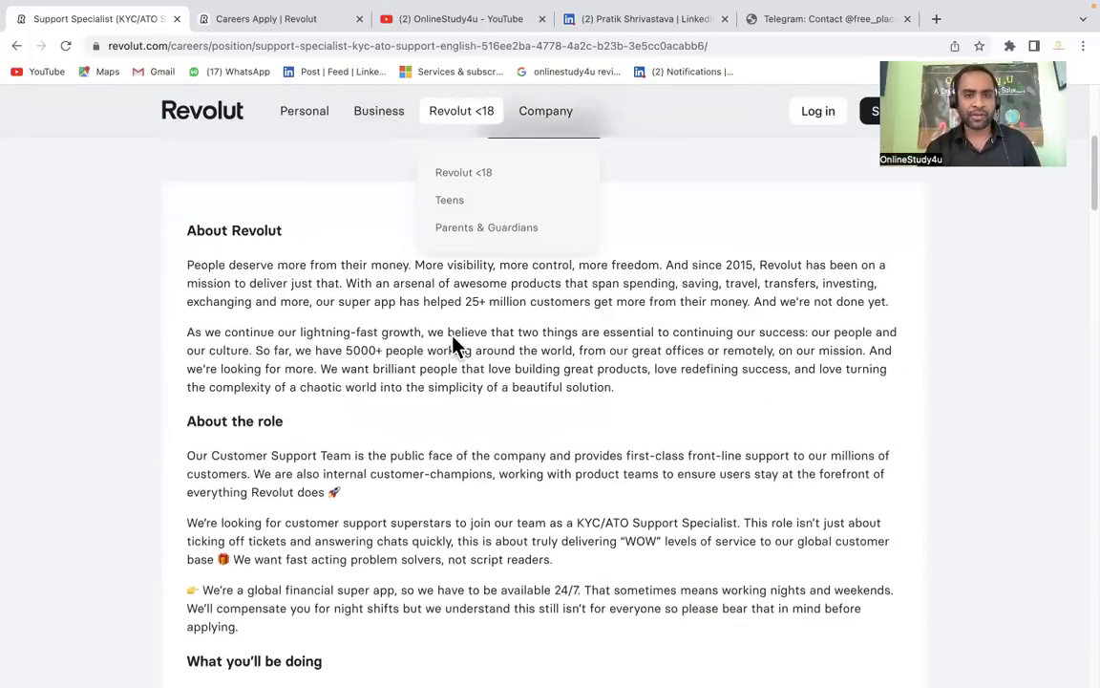
{"action": "scroll", "coordinate": [138, 311], "scroll_direction": "down", "scroll_amount": 2}
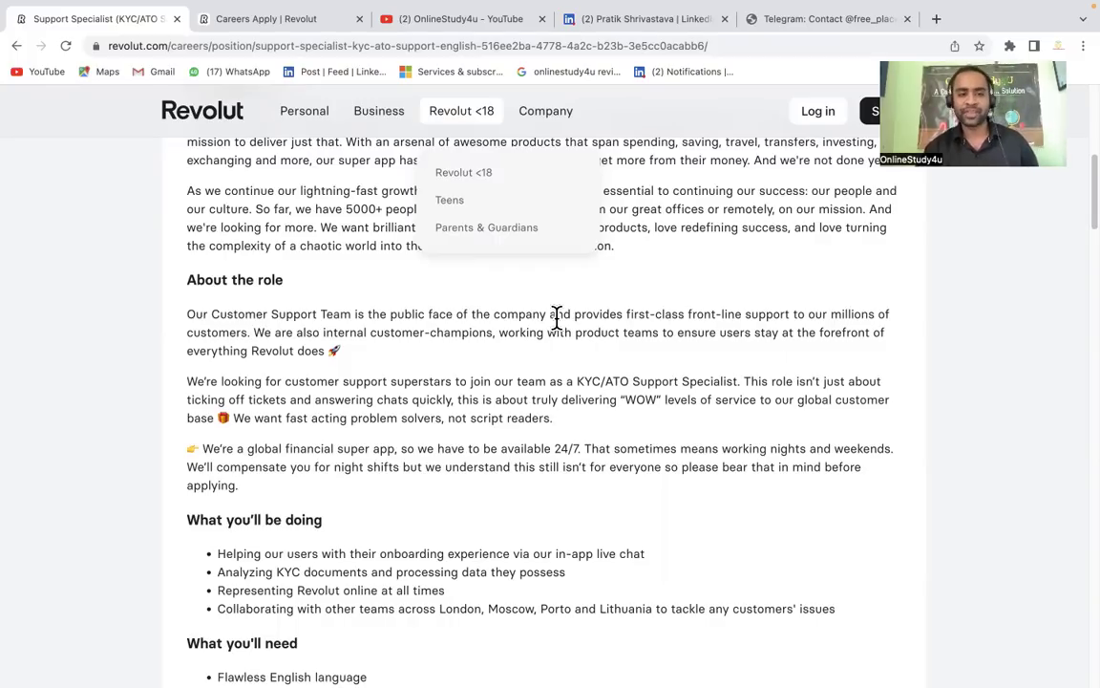
{"action": "scroll", "coordinate": [557, 317], "scroll_direction": "down", "scroll_amount": 2}
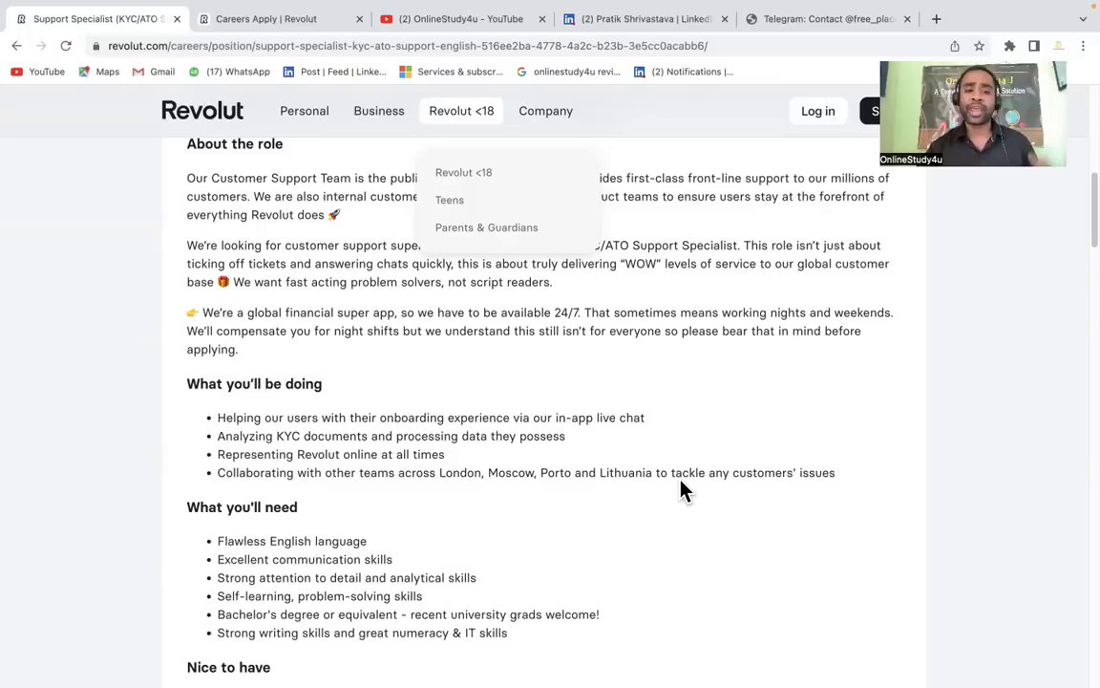
Read to the end of the job description, then return to the blank Careers Apply form
{"action": "scroll", "coordinate": [683, 489], "scroll_direction": "down", "scroll_amount": 1}
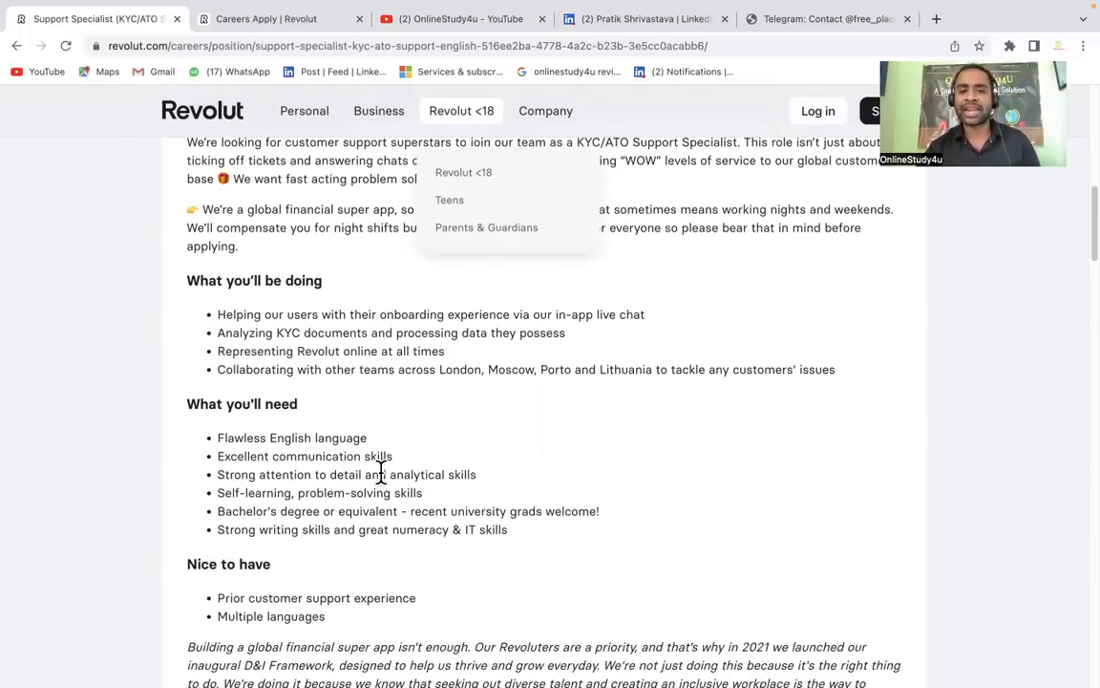
{"action": "scroll", "coordinate": [380, 471], "scroll_direction": "down", "scroll_amount": 1}
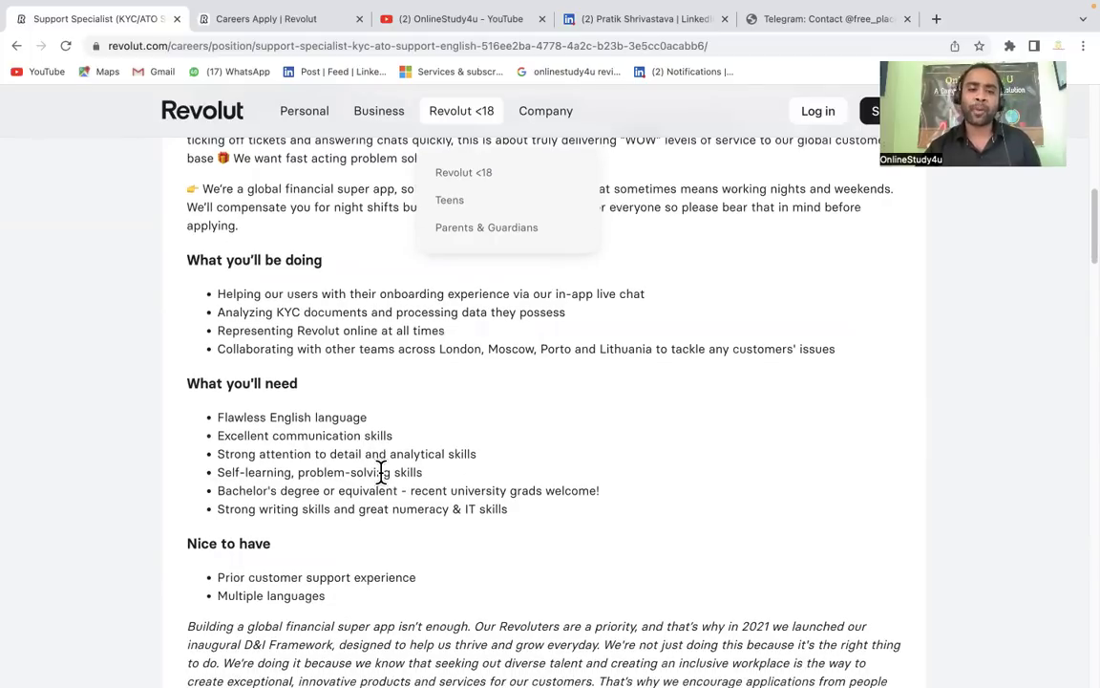
{"action": "scroll", "coordinate": [381, 472], "scroll_direction": "down", "scroll_amount": 2}
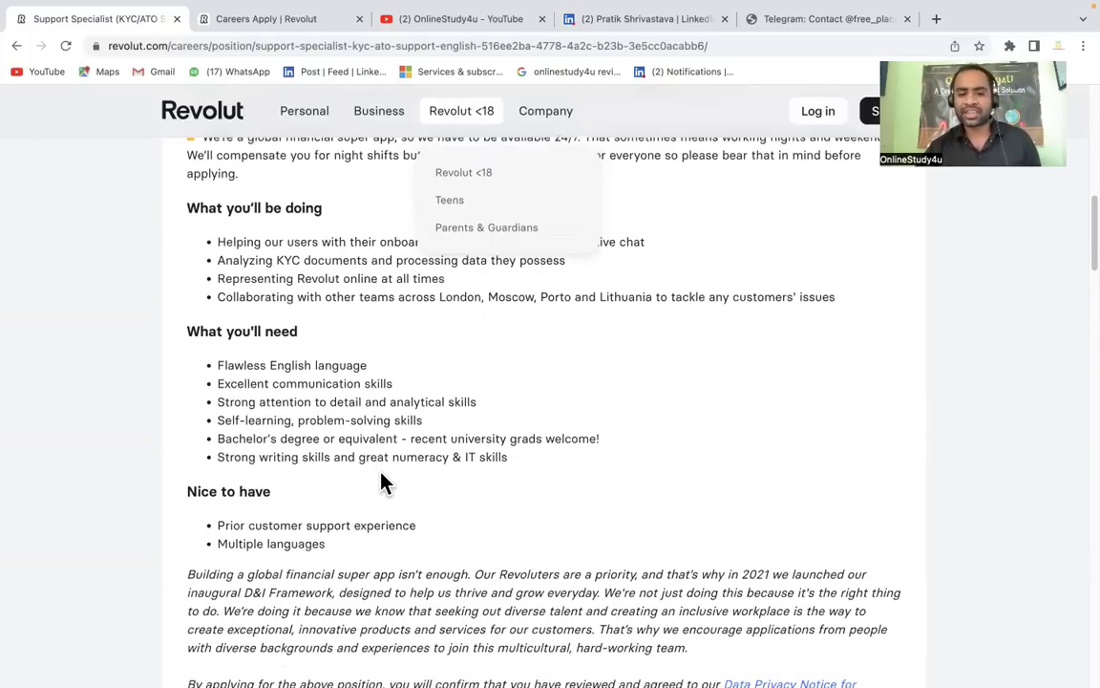
{"action": "scroll", "coordinate": [381, 478], "scroll_direction": "down", "scroll_amount": 5}
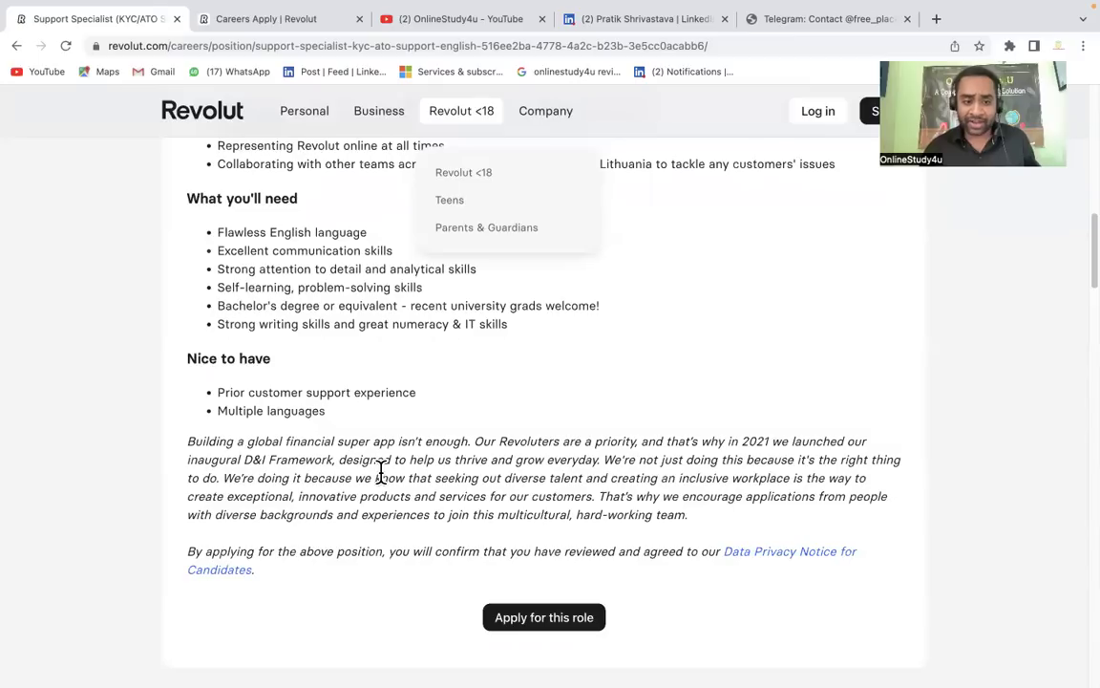
{"action": "scroll", "coordinate": [380, 471], "scroll_direction": "down", "scroll_amount": 1}
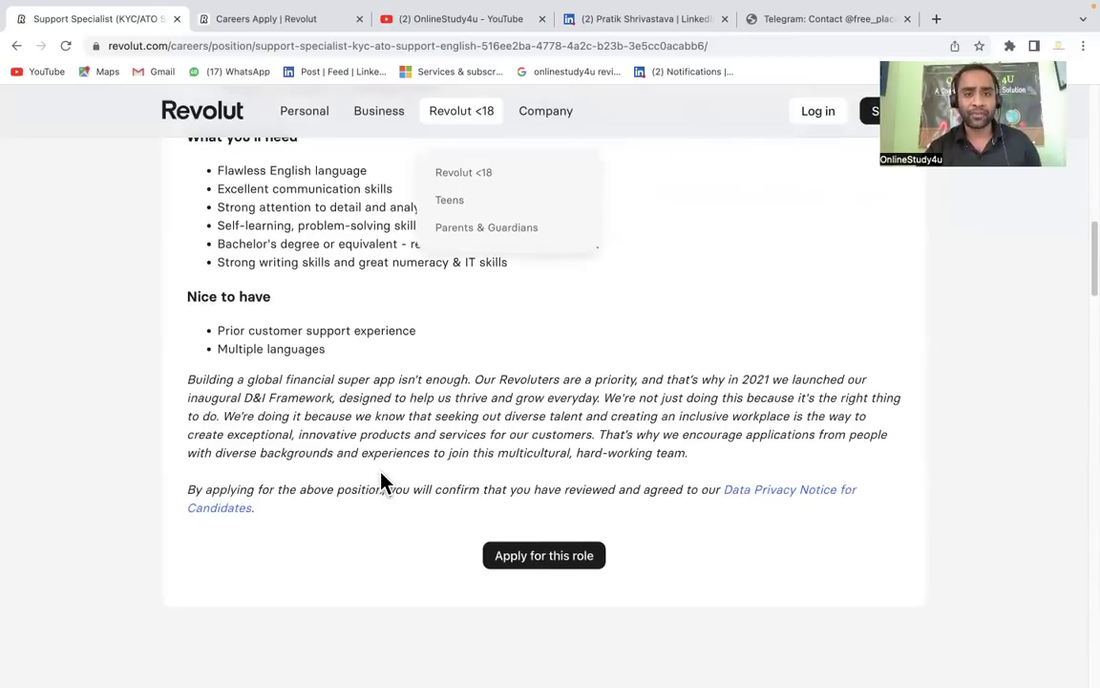
{"action": "scroll", "coordinate": [380, 482], "scroll_direction": "up", "scroll_amount": 15}
{"action": "left_click", "coordinate": [256, 21]}
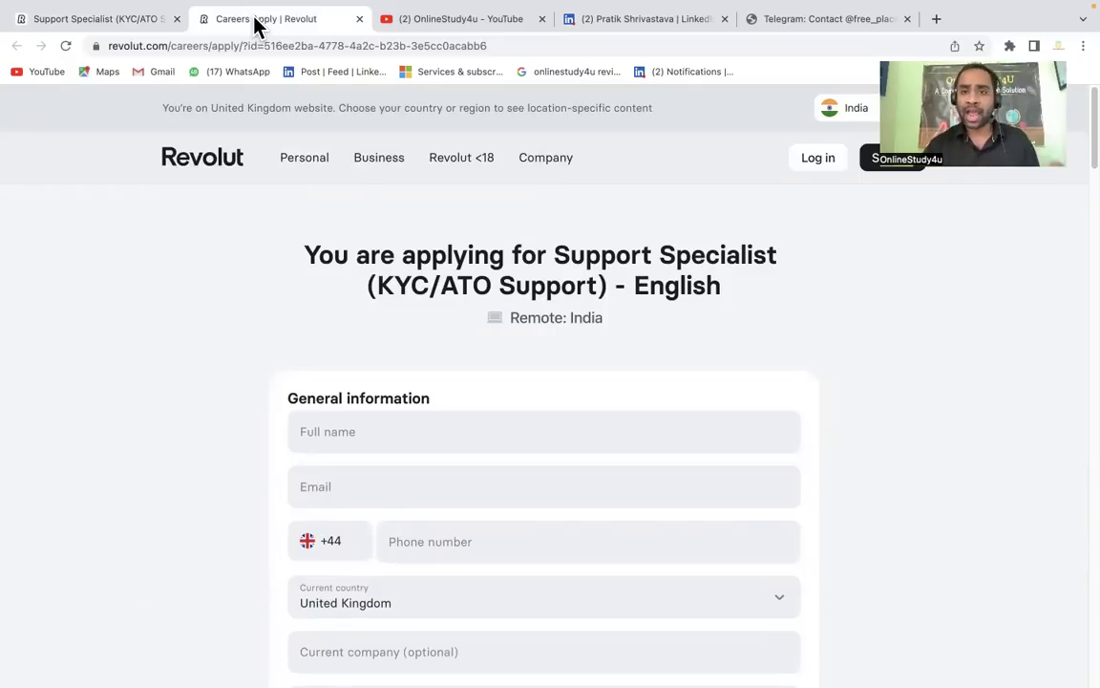
Show the OnlineStudy4U Telegram channel's welcome page
{"action": "left_click", "coordinate": [777, 21]}
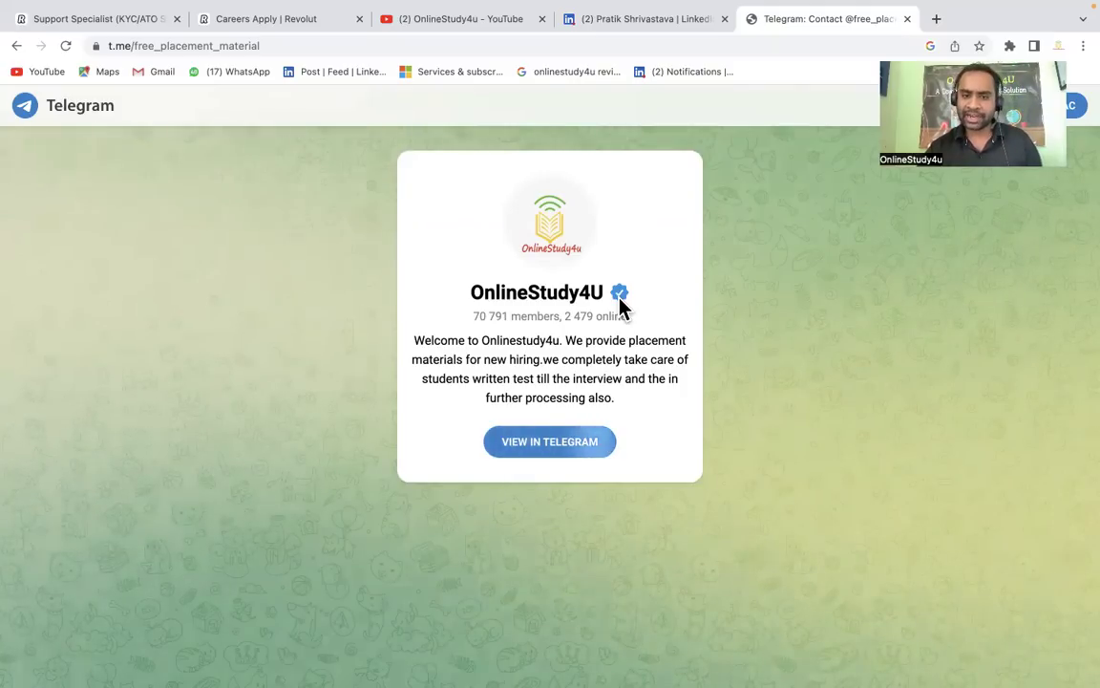
Enter the applicant's full name and fill the e-mail field with the suggested address
{"action": "left_click", "coordinate": [267, 31]}
{"action": "scroll", "coordinate": [405, 392], "scroll_direction": "down", "scroll_amount": 1}
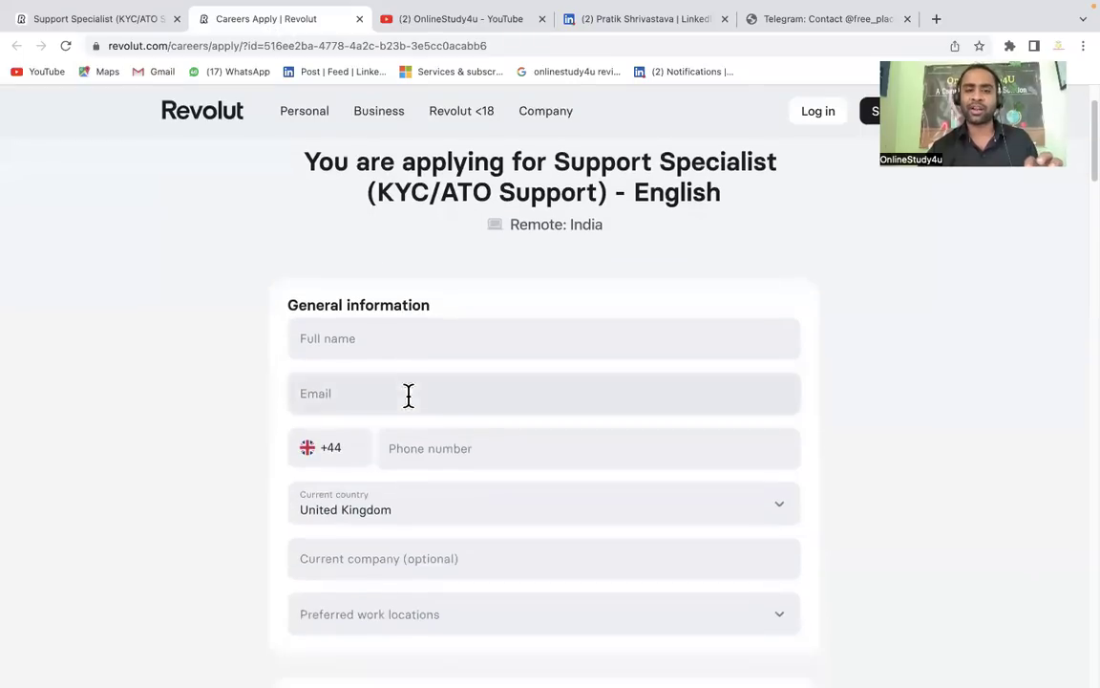
{"action": "left_click", "coordinate": [382, 339]}
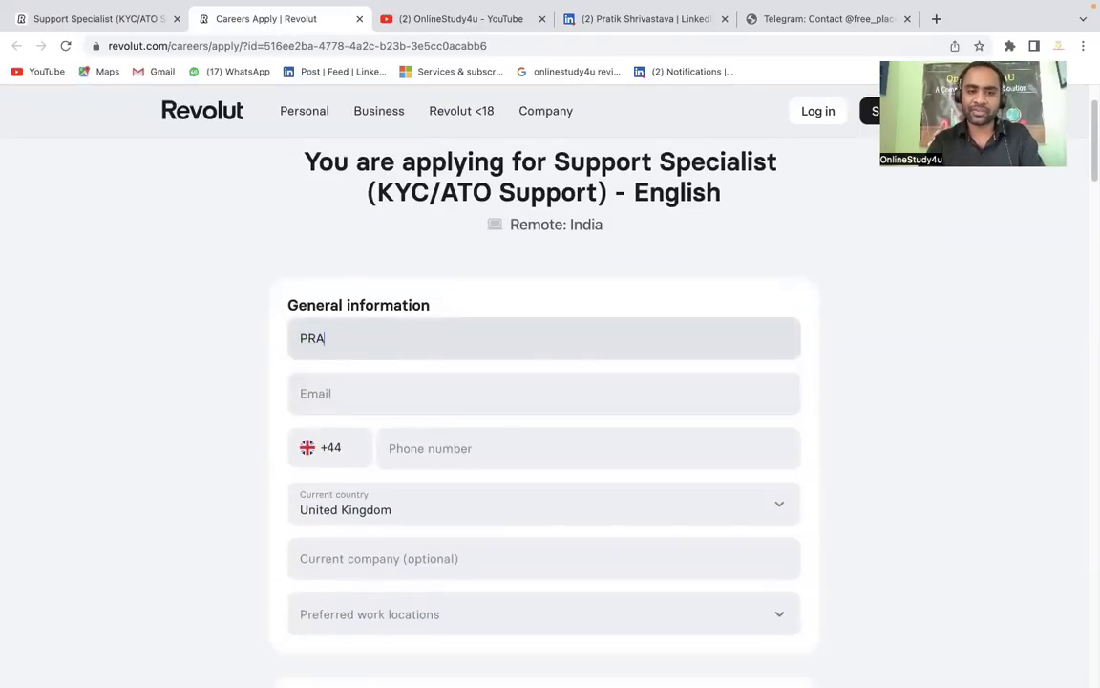
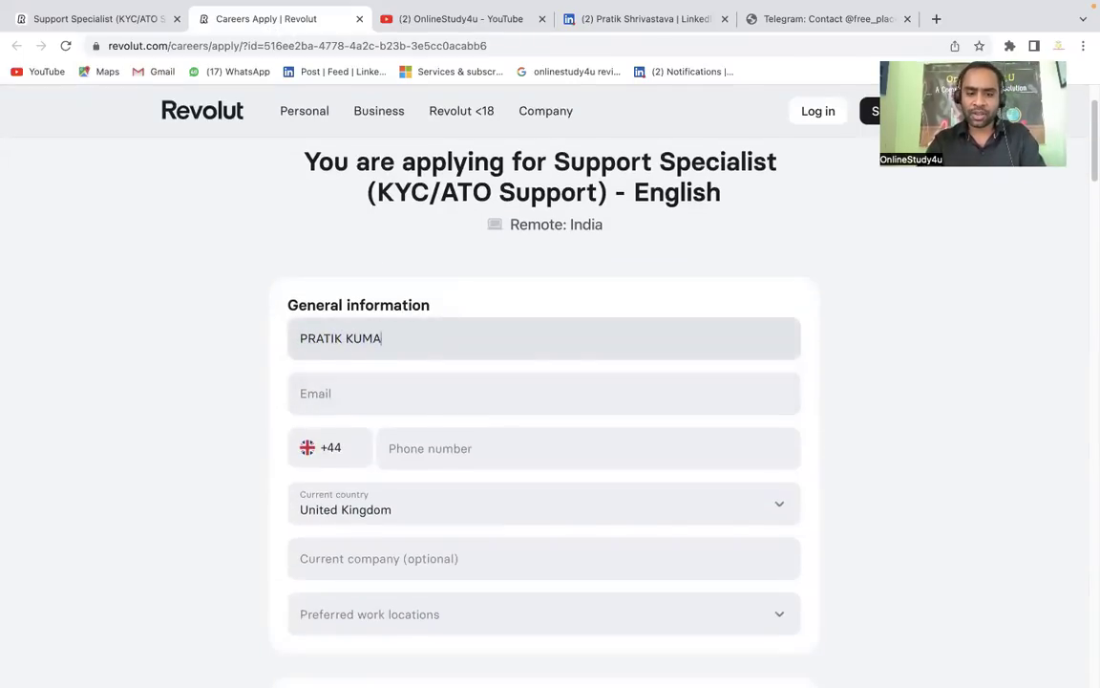
{"action": "left_click", "coordinate": [386, 392]}
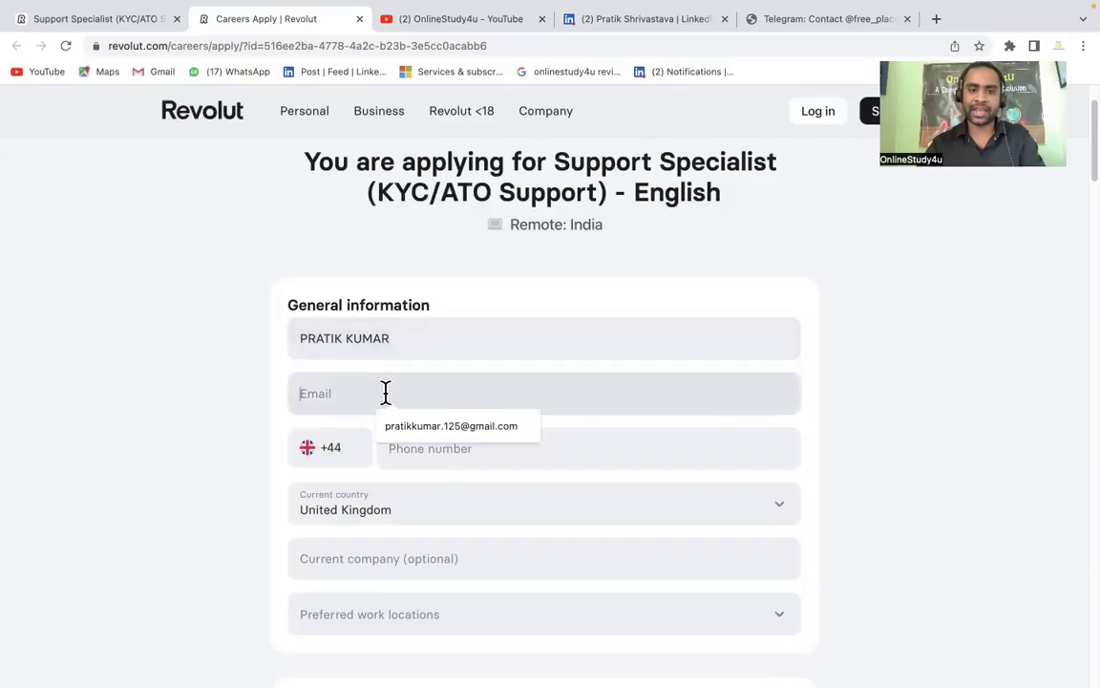
{"action": "left_click", "coordinate": [415, 425]}
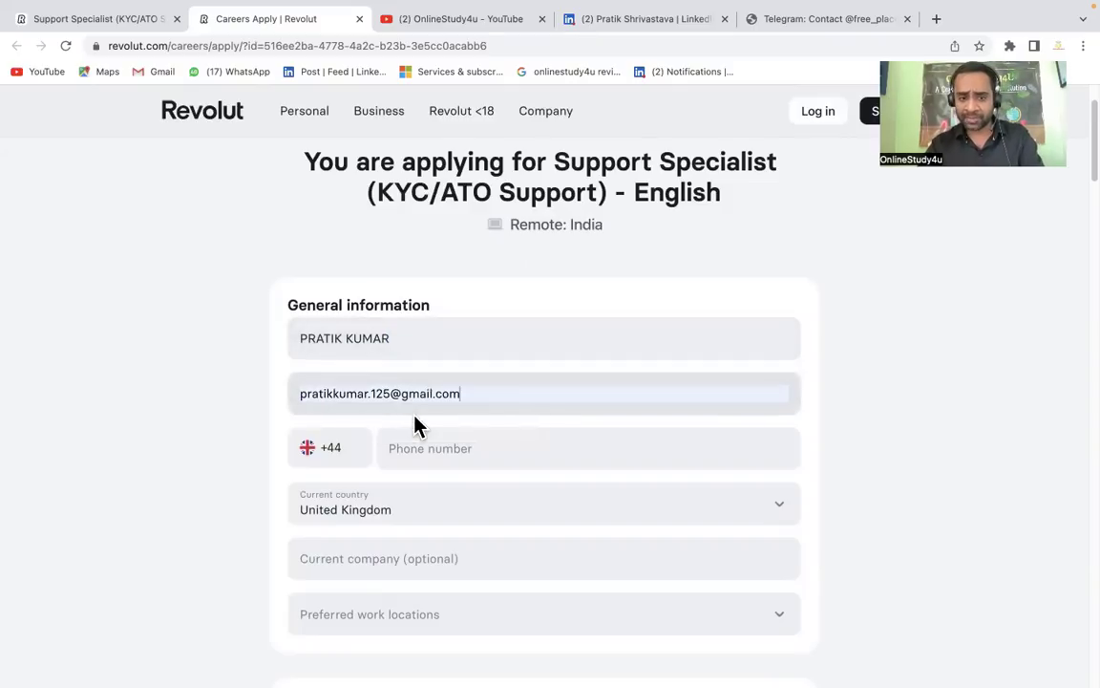
{"action": "scroll", "coordinate": [339, 456], "scroll_direction": "down", "scroll_amount": 1}
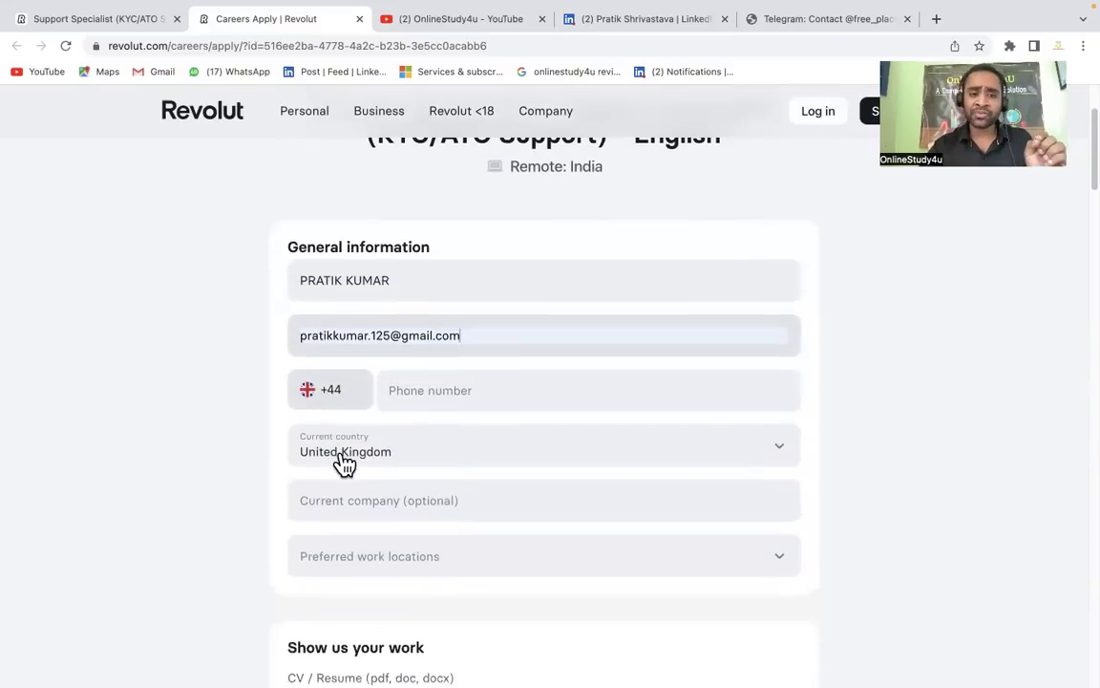
Set the phone country code to India (+91) and enter the applicant's phone number
{"action": "left_click", "coordinate": [331, 401]}
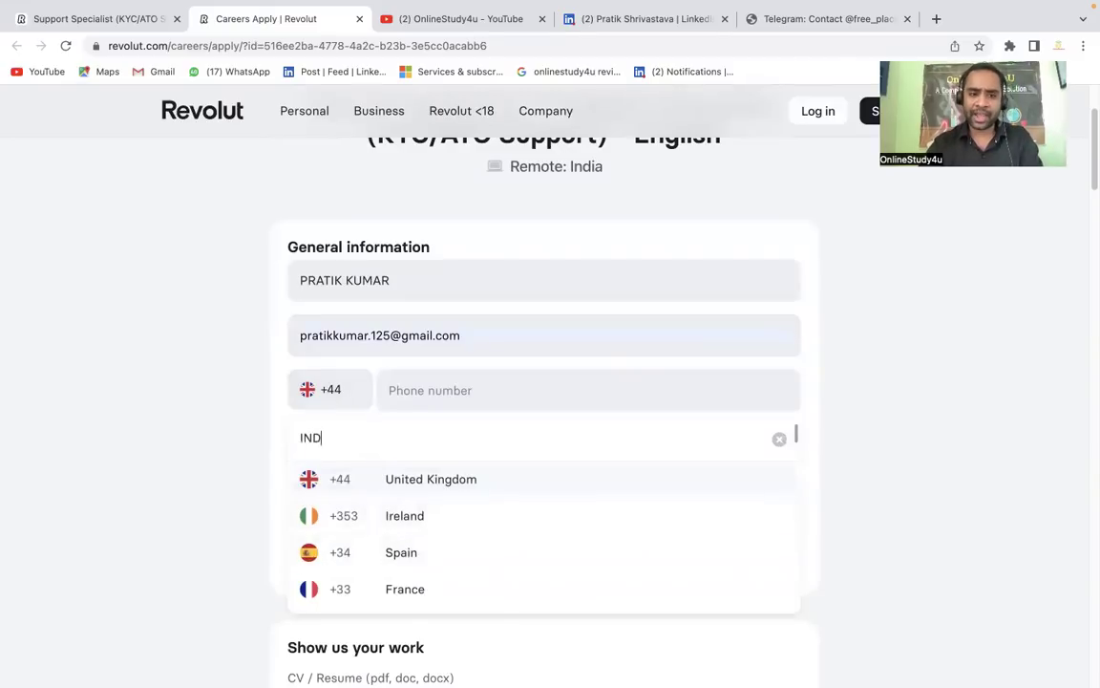
{"action": "type", "text": "IA"}
{"action": "left_click", "coordinate": [392, 521]}
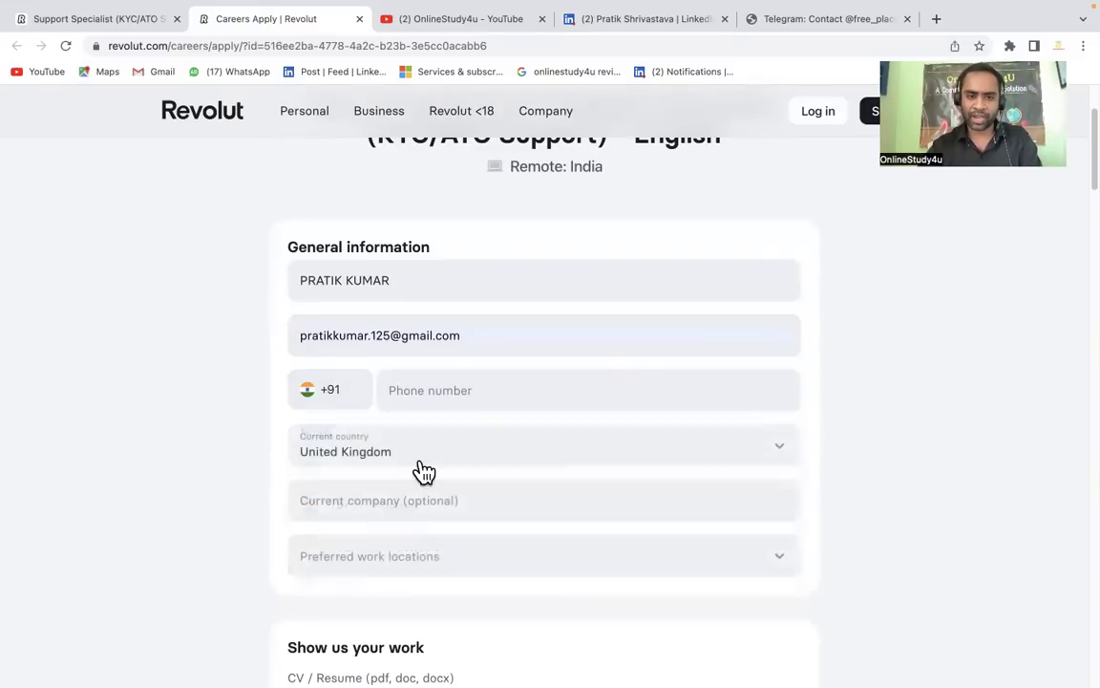
{"action": "left_click", "coordinate": [437, 388]}
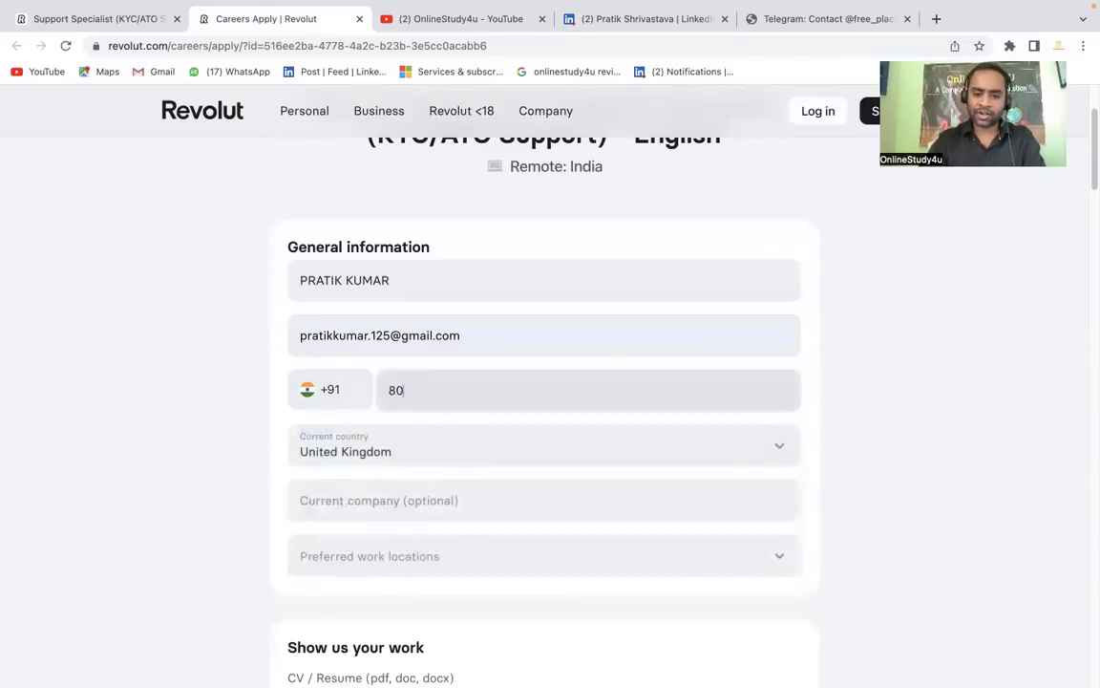
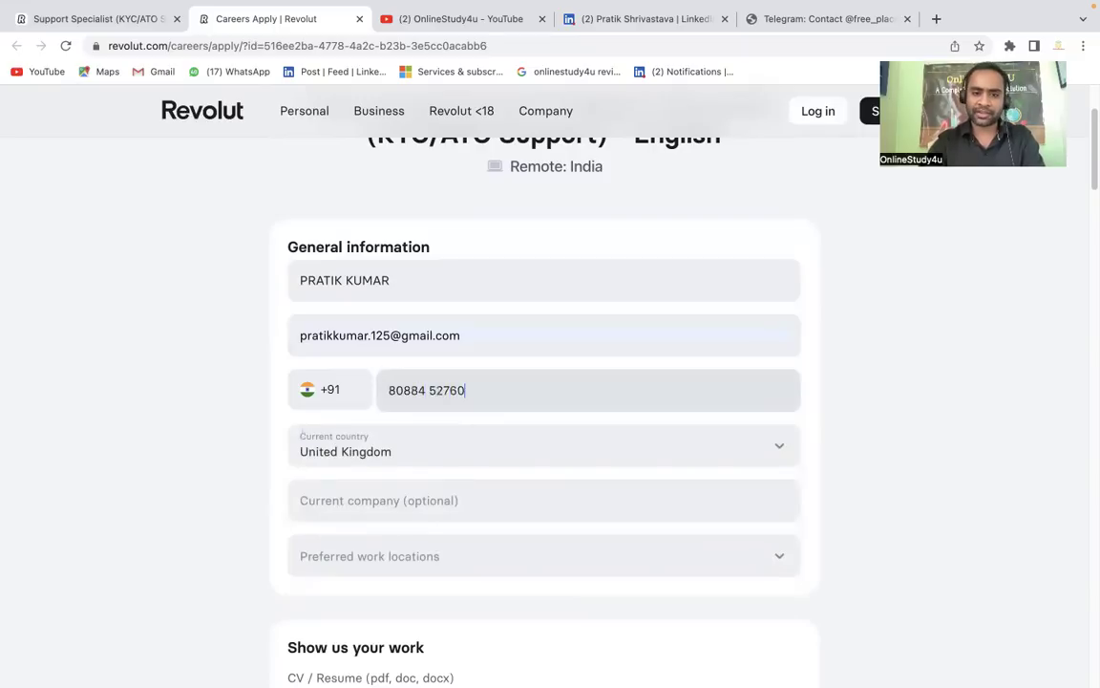
{"action": "scroll", "coordinate": [331, 382], "scroll_direction": "down", "scroll_amount": 2}
Choose India as the current country
{"action": "left_click", "coordinate": [331, 344]}
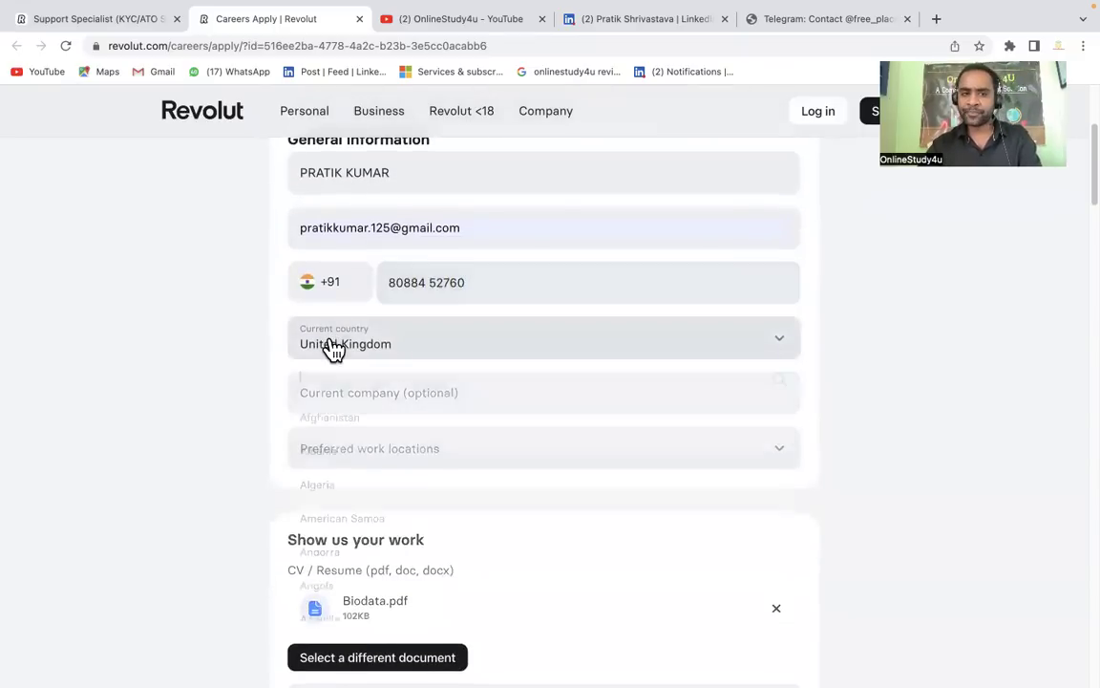
{"action": "type", "text": "IND"}
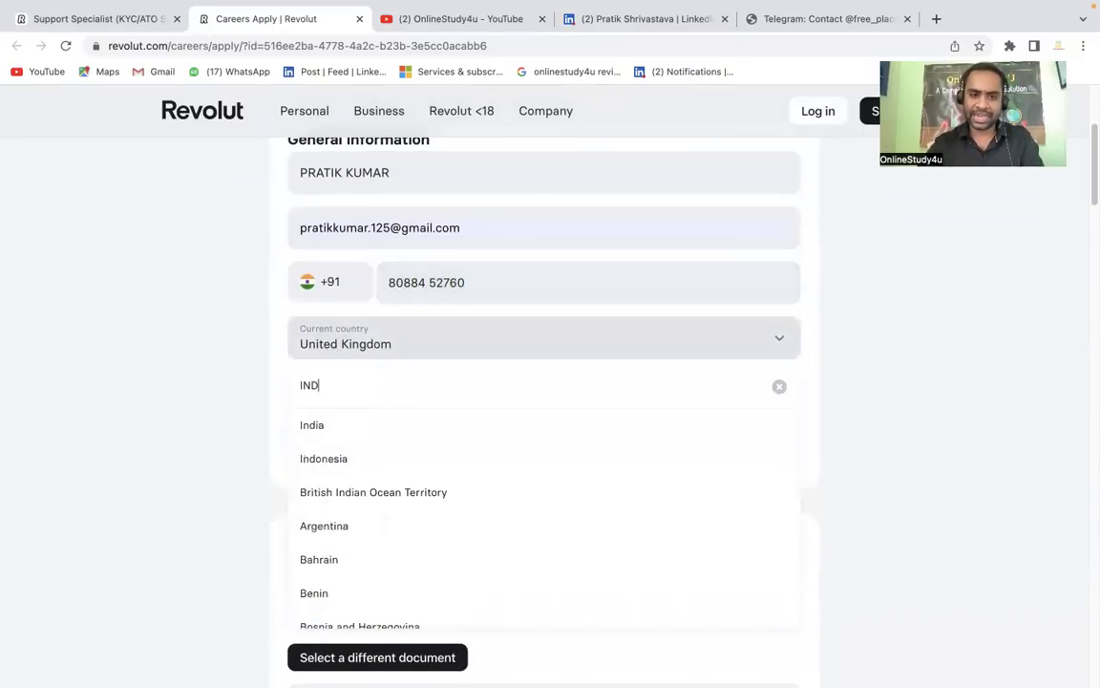
{"action": "left_click", "coordinate": [322, 430]}
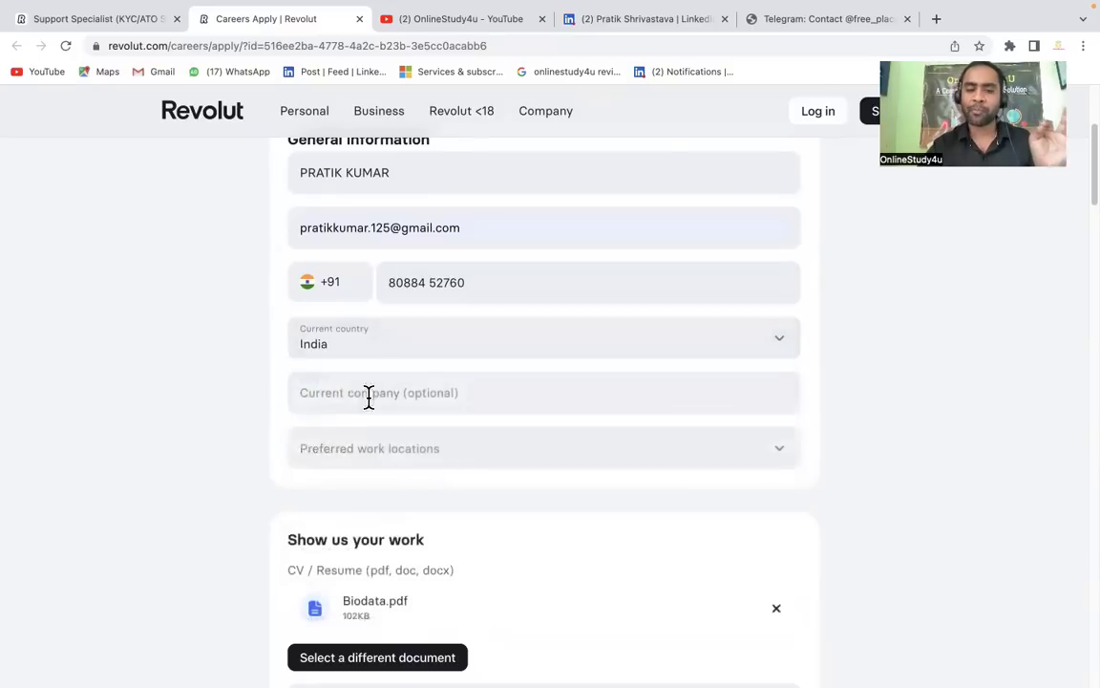
{"action": "left_click", "coordinate": [372, 395]}
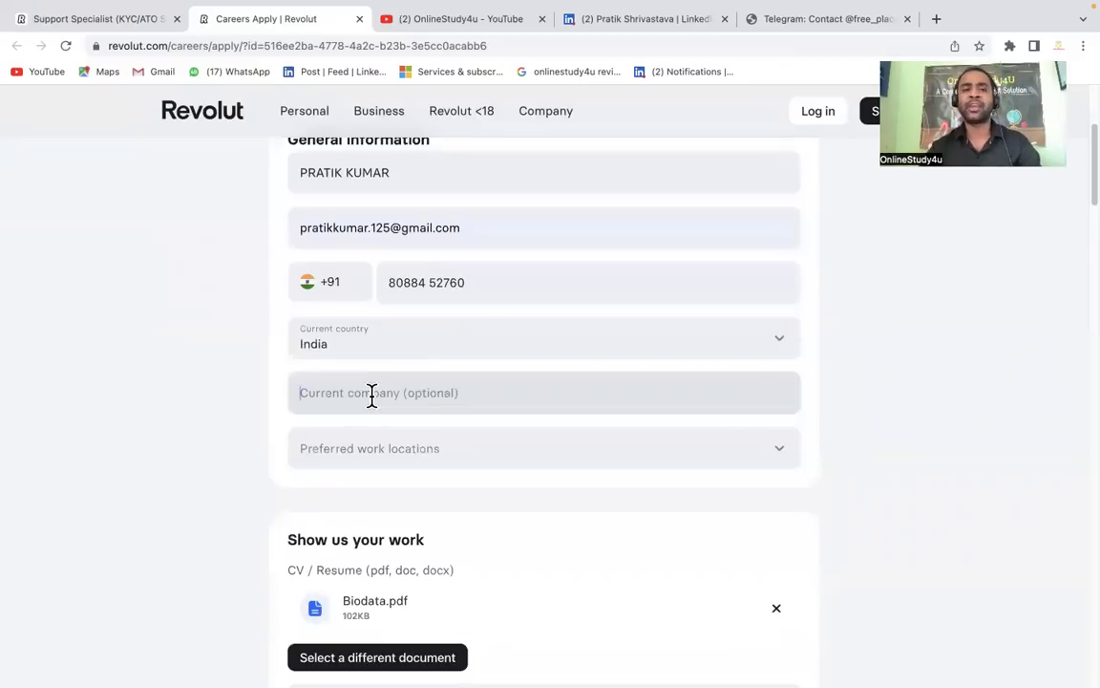
{"action": "scroll", "coordinate": [371, 396], "scroll_direction": "down", "scroll_amount": 1}
Tick India - Remote as the preferred work location and confirm the selection
{"action": "left_click", "coordinate": [391, 401]}
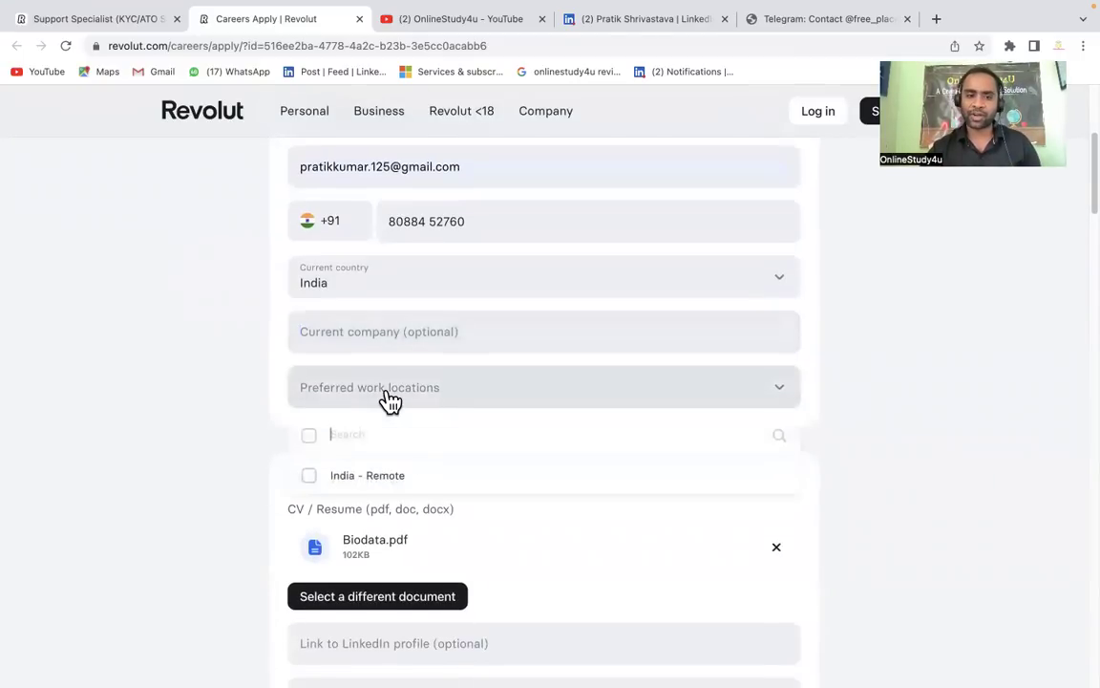
{"action": "left_click", "coordinate": [372, 480]}
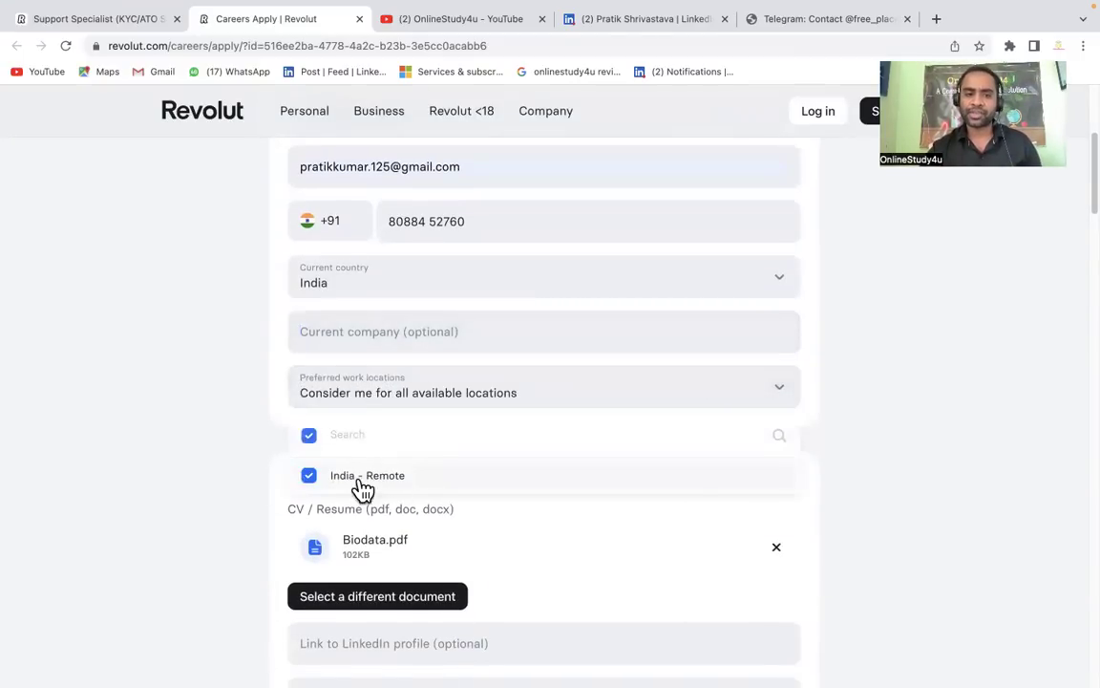
{"action": "left_click", "coordinate": [159, 478]}
{"action": "scroll", "coordinate": [162, 480], "scroll_direction": "down", "scroll_amount": 1}
{"action": "scroll", "coordinate": [160, 479], "scroll_direction": "down", "scroll_amount": 1}
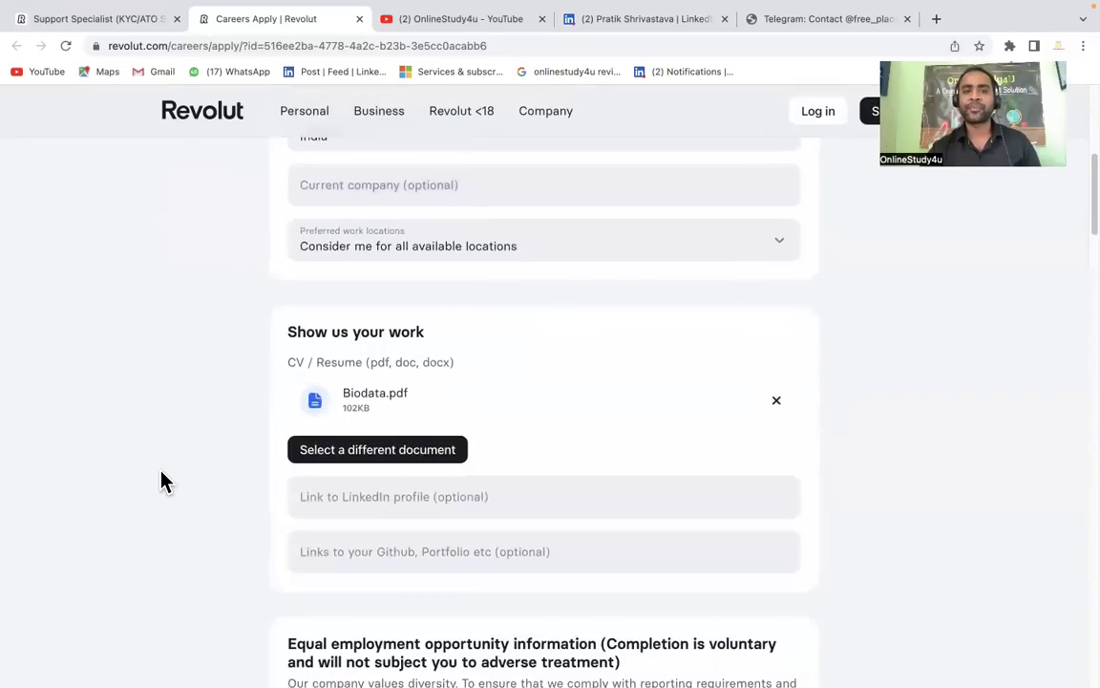
{"action": "left_click", "coordinate": [350, 259]}
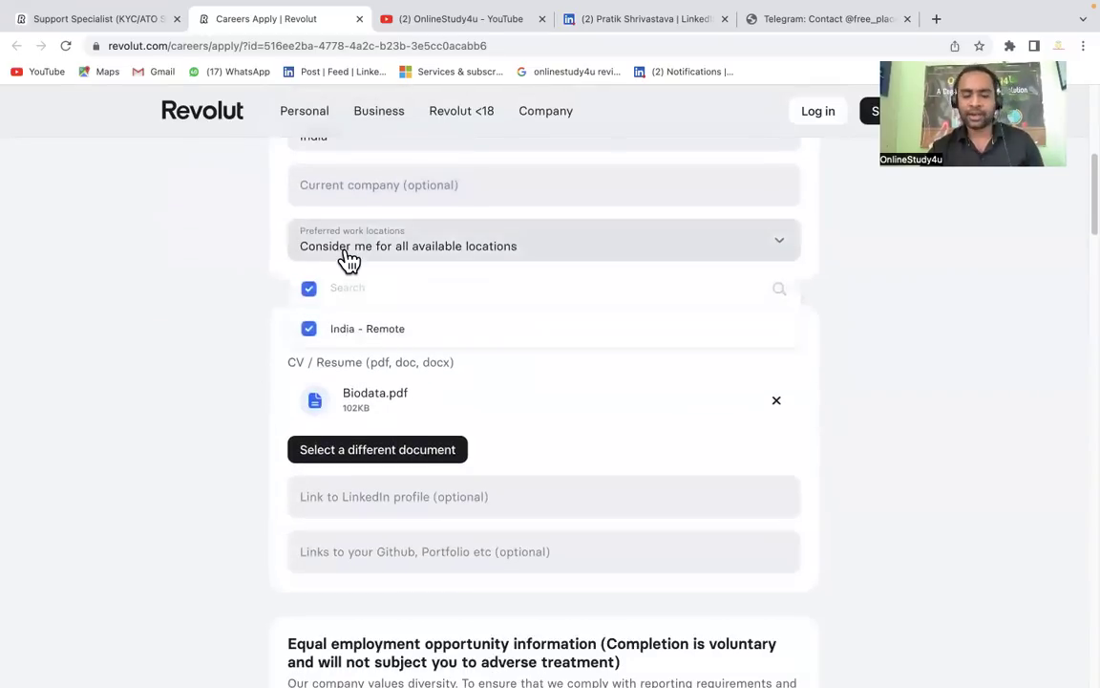
{"action": "left_click", "coordinate": [184, 332]}
{"action": "scroll", "coordinate": [188, 336], "scroll_direction": "up", "scroll_amount": 3}
{"action": "scroll", "coordinate": [186, 336], "scroll_direction": "up", "scroll_amount": 3}
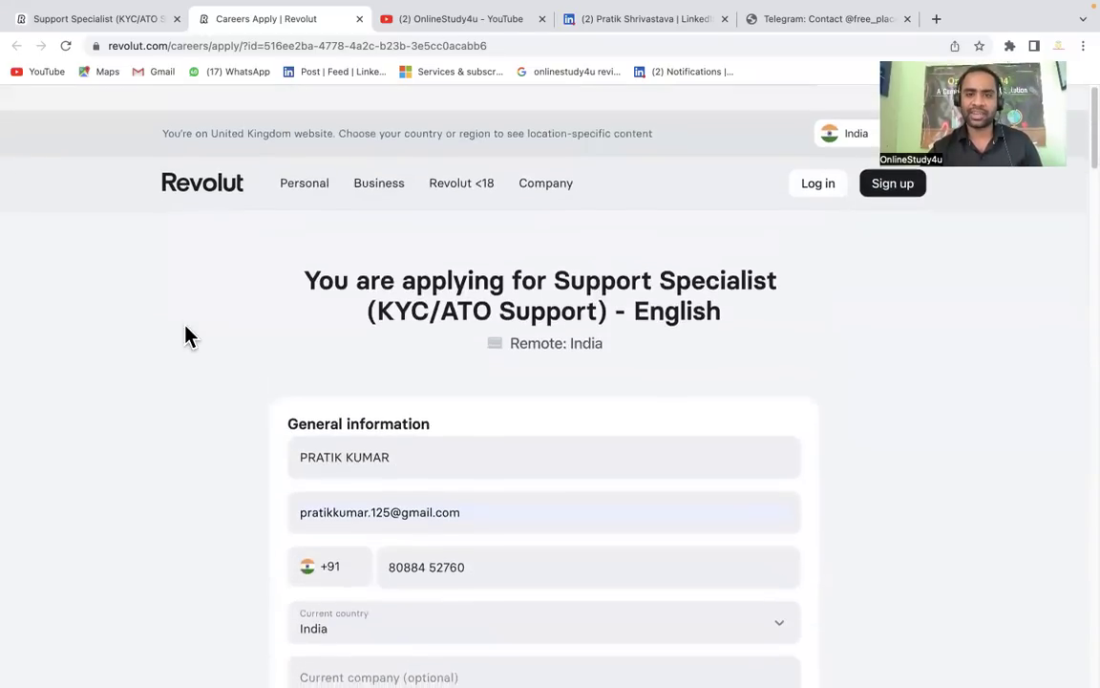
{"action": "scroll", "coordinate": [611, 324], "scroll_direction": "down", "scroll_amount": 8}
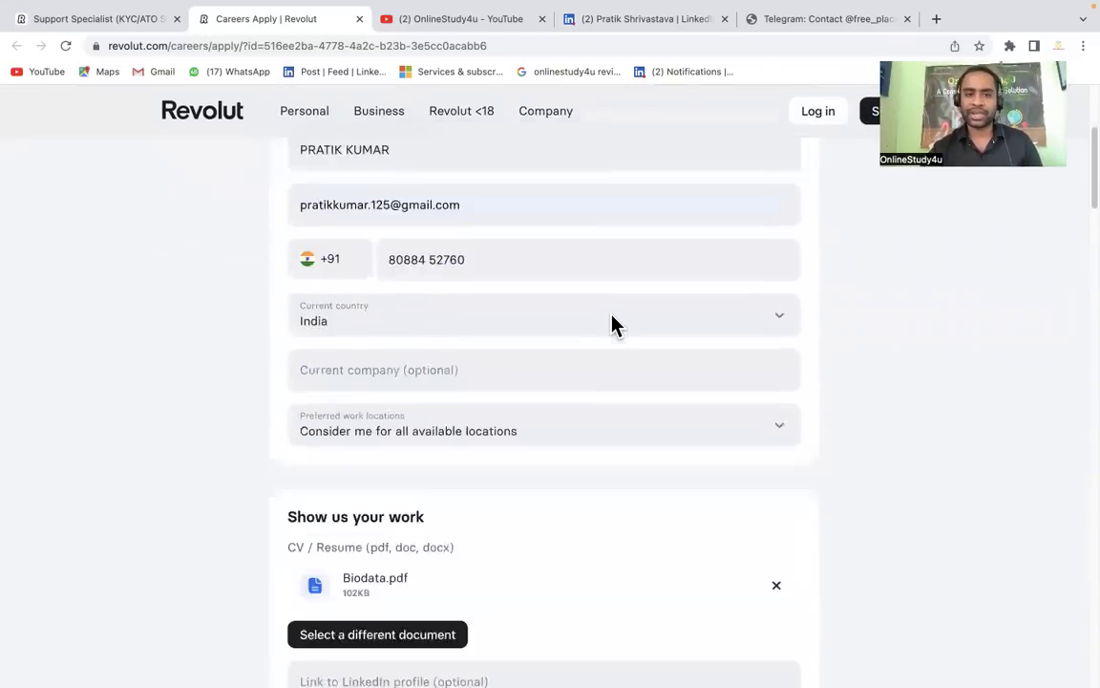
Copy the applicant's profile URL from the LinkedIn tab and paste it into the LinkedIn field
{"action": "scroll", "coordinate": [611, 315], "scroll_direction": "up", "scroll_amount": 1}
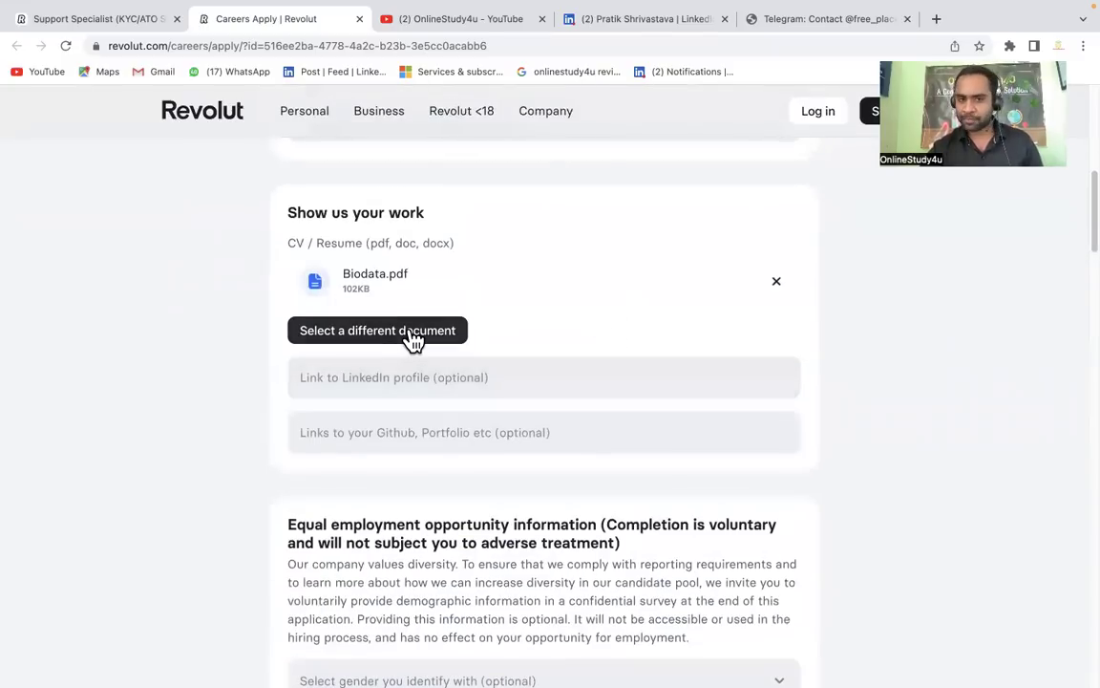
{"action": "left_click", "coordinate": [408, 381]}
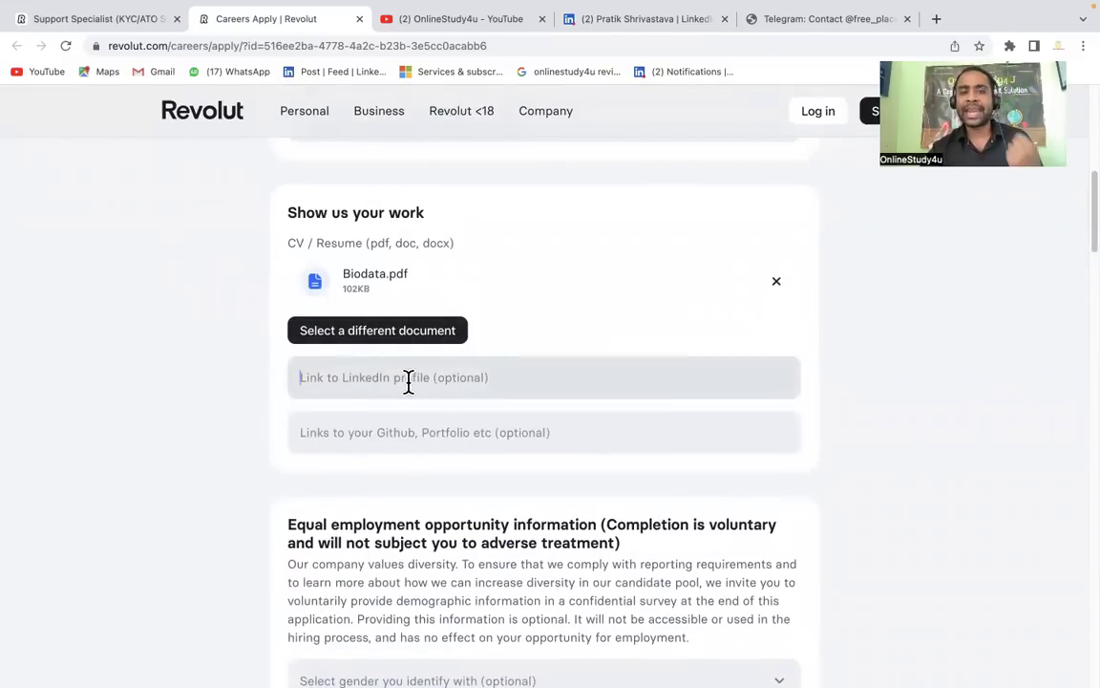
{"action": "left_click", "coordinate": [604, 24]}
{"action": "left_click", "coordinate": [315, 45]}
{"action": "key", "text": "super+c"}
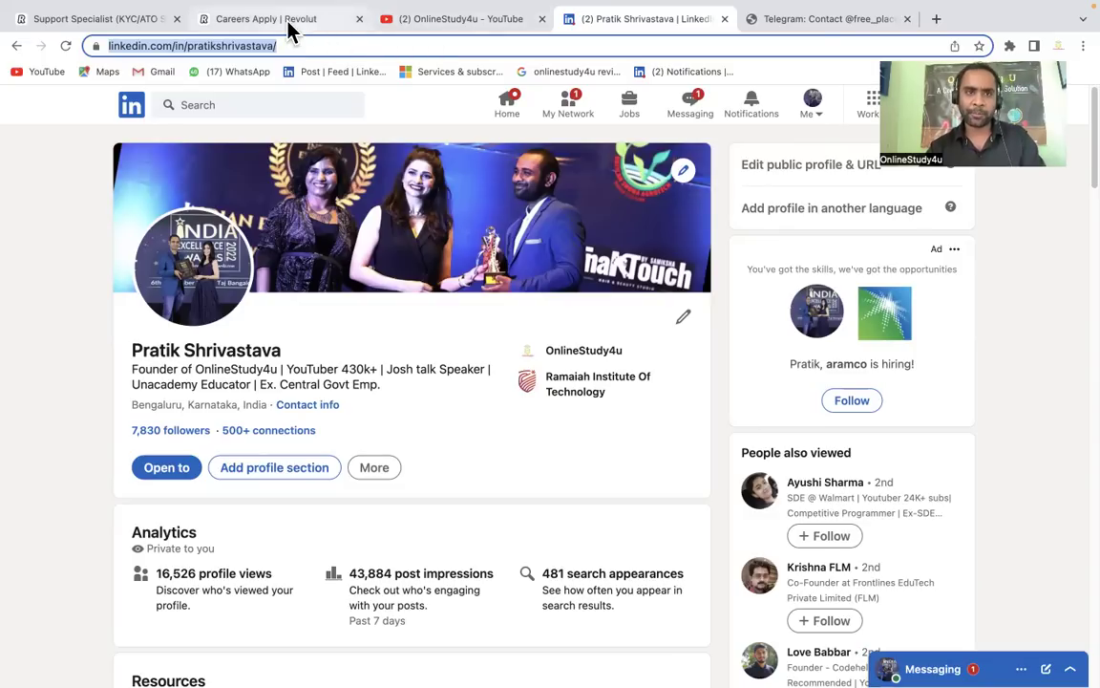
{"action": "left_click", "coordinate": [286, 21]}
{"action": "left_click", "coordinate": [398, 377]}
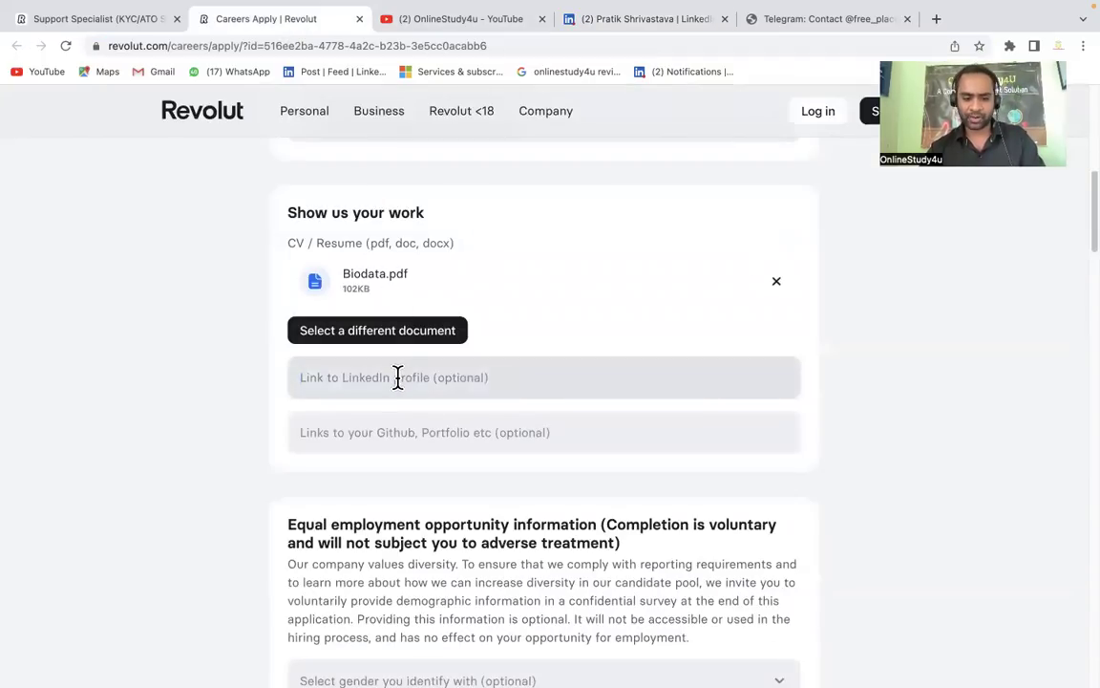
{"action": "key", "text": "super+v"}
Set the optional gender question to Male
{"action": "scroll", "coordinate": [386, 462], "scroll_direction": "down", "scroll_amount": 3}
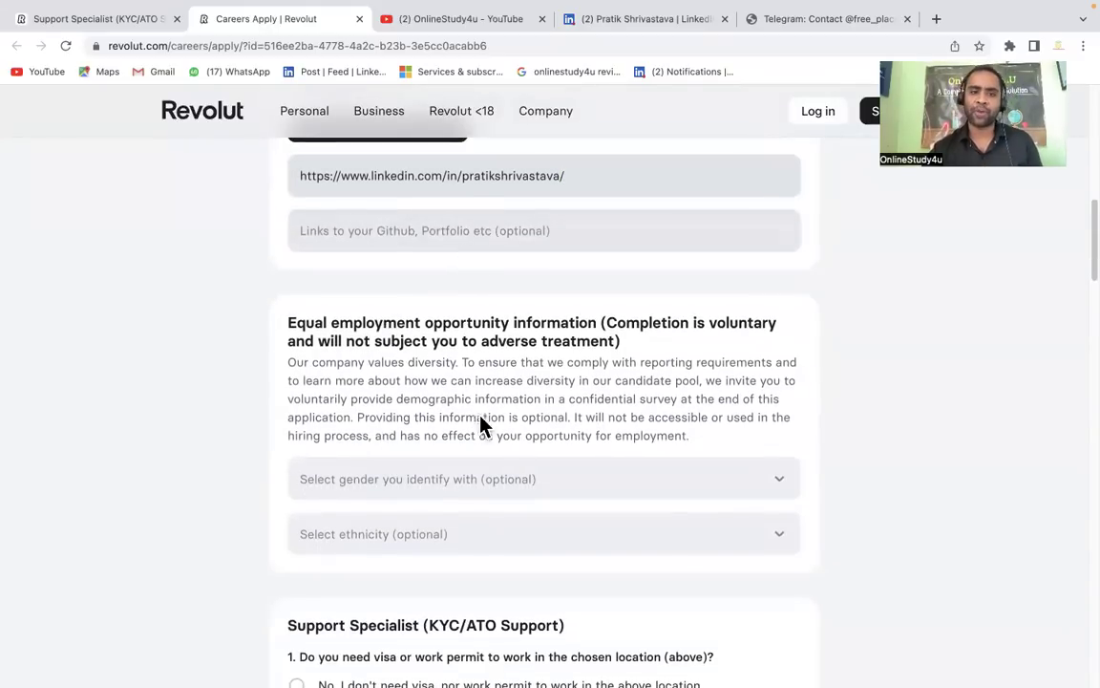
{"action": "scroll", "coordinate": [478, 420], "scroll_direction": "down", "scroll_amount": 1}
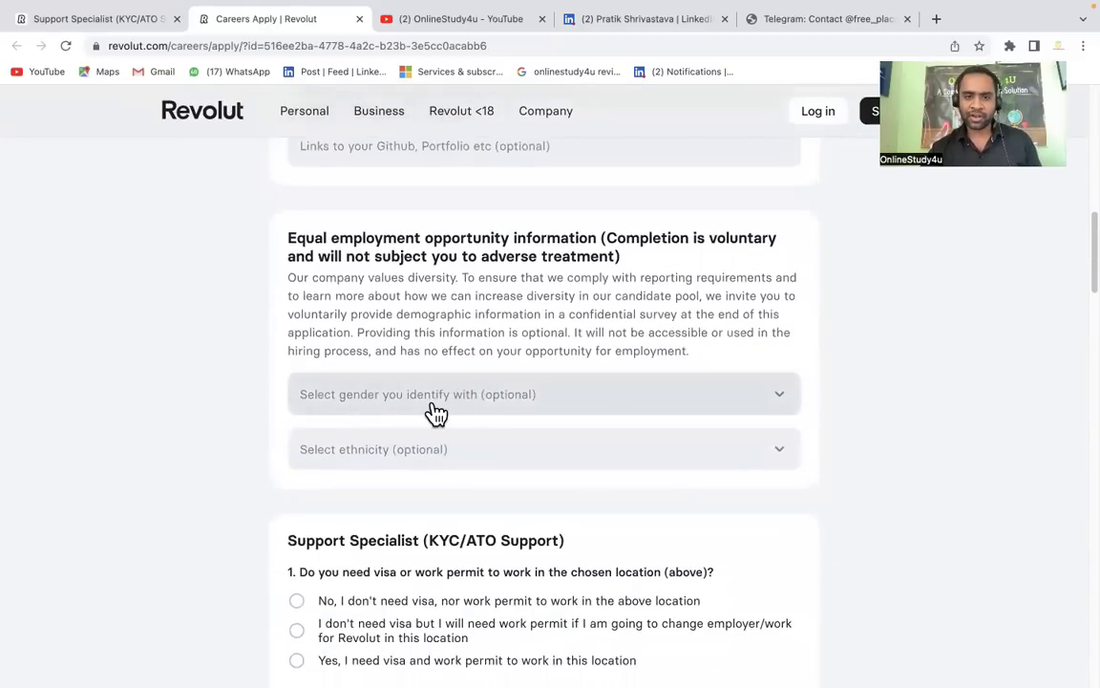
{"action": "left_click", "coordinate": [436, 413]}
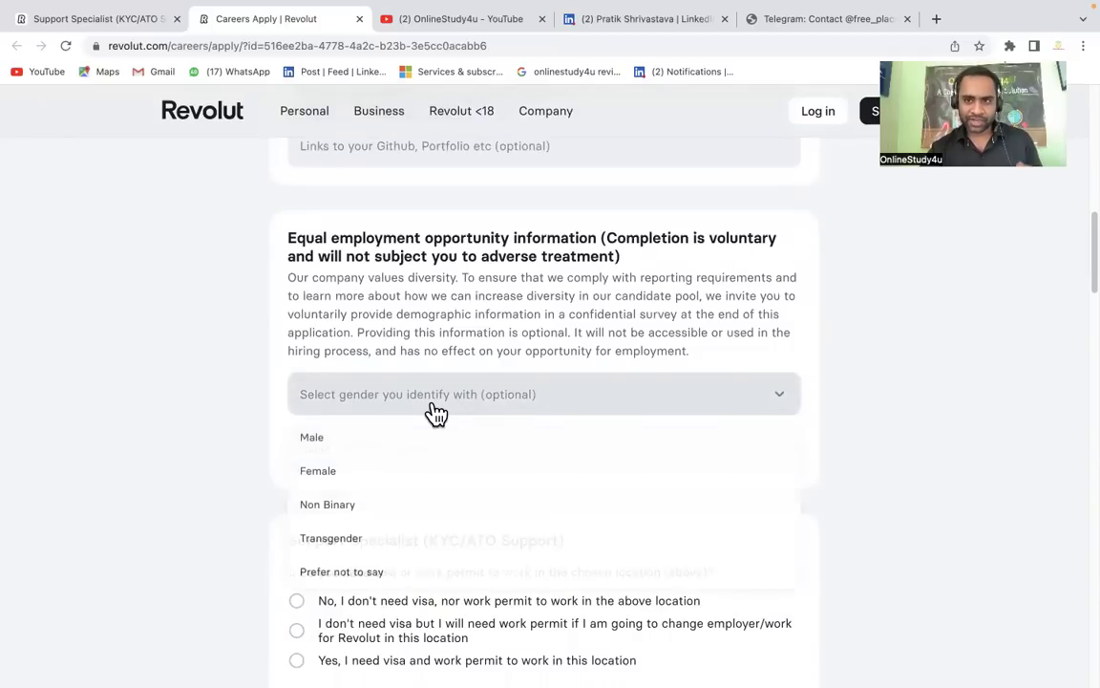
{"action": "left_click", "coordinate": [374, 439]}
Set the optional ethnicity question to Asian
{"action": "scroll", "coordinate": [369, 438], "scroll_direction": "down", "scroll_amount": 1}
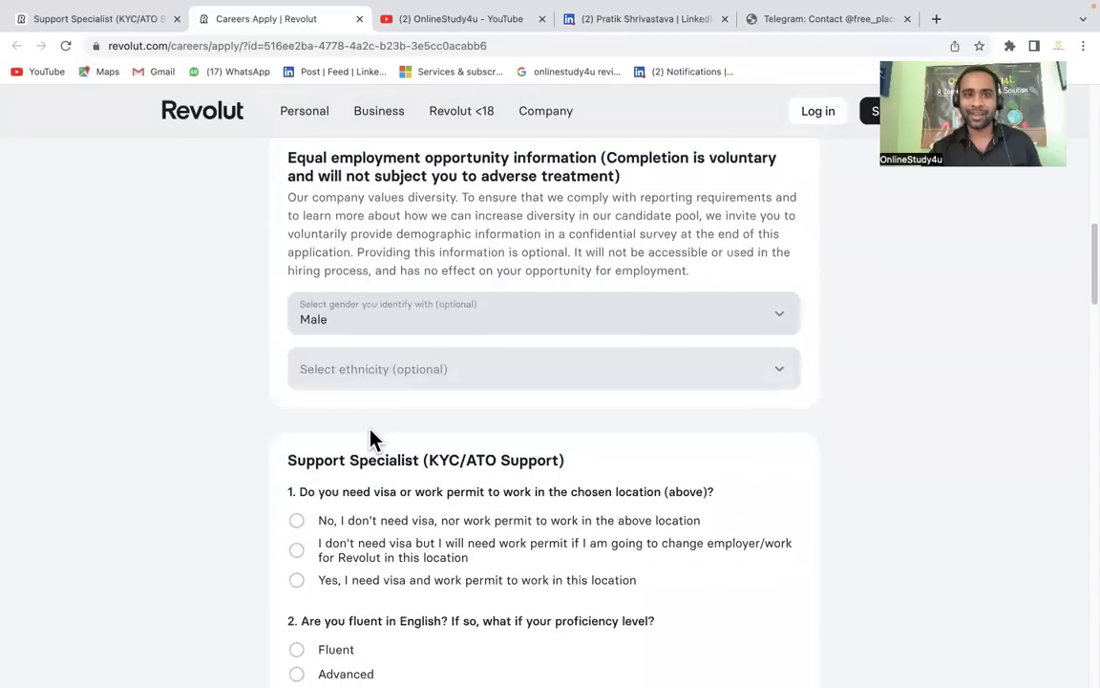
{"action": "left_click", "coordinate": [363, 375]}
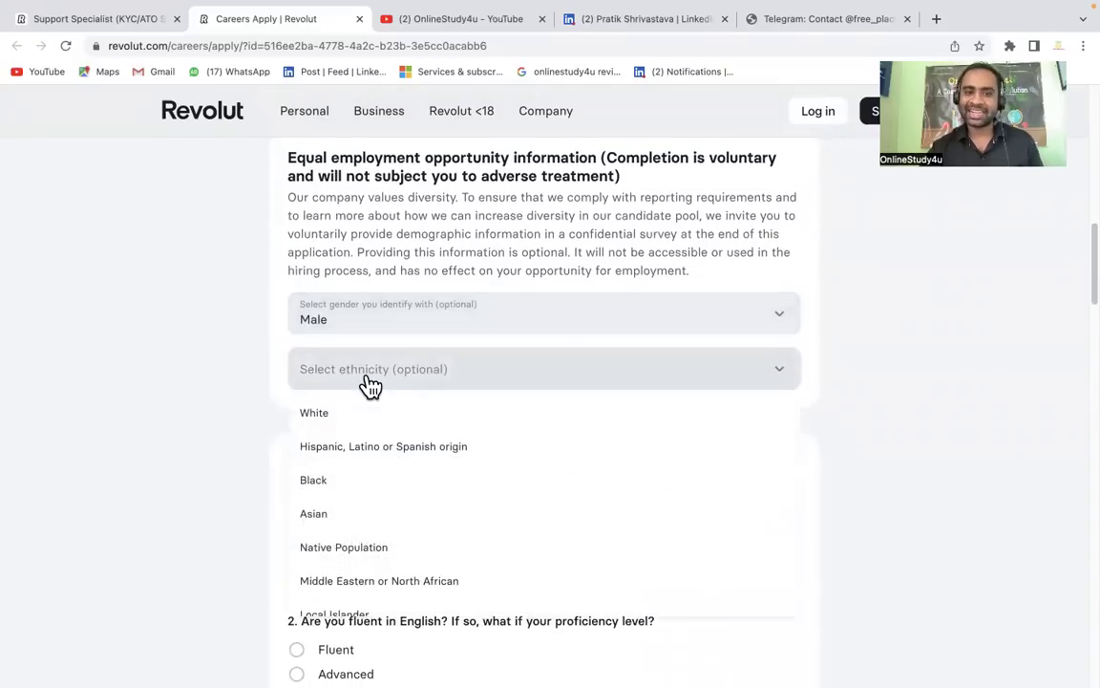
{"action": "left_click", "coordinate": [322, 516]}
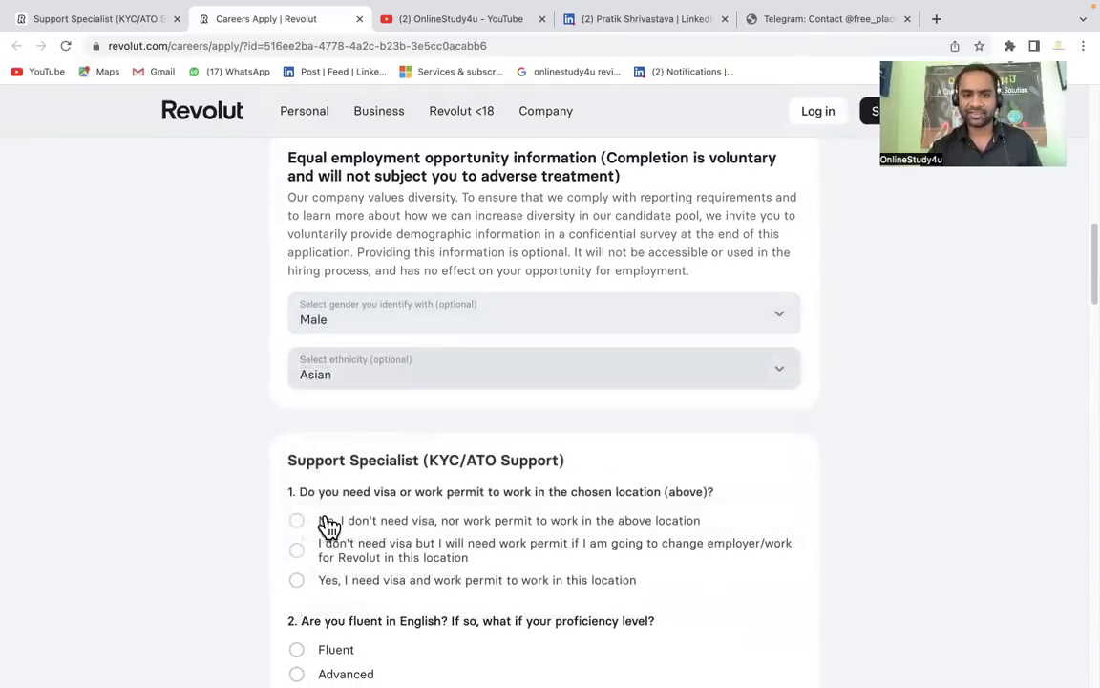
{"action": "scroll", "coordinate": [328, 524], "scroll_direction": "down", "scroll_amount": 1}
Answer 'No, I don't need visa', English proficiency Fluent, and YES to the salary range
{"action": "scroll", "coordinate": [328, 525], "scroll_direction": "down", "scroll_amount": 1}
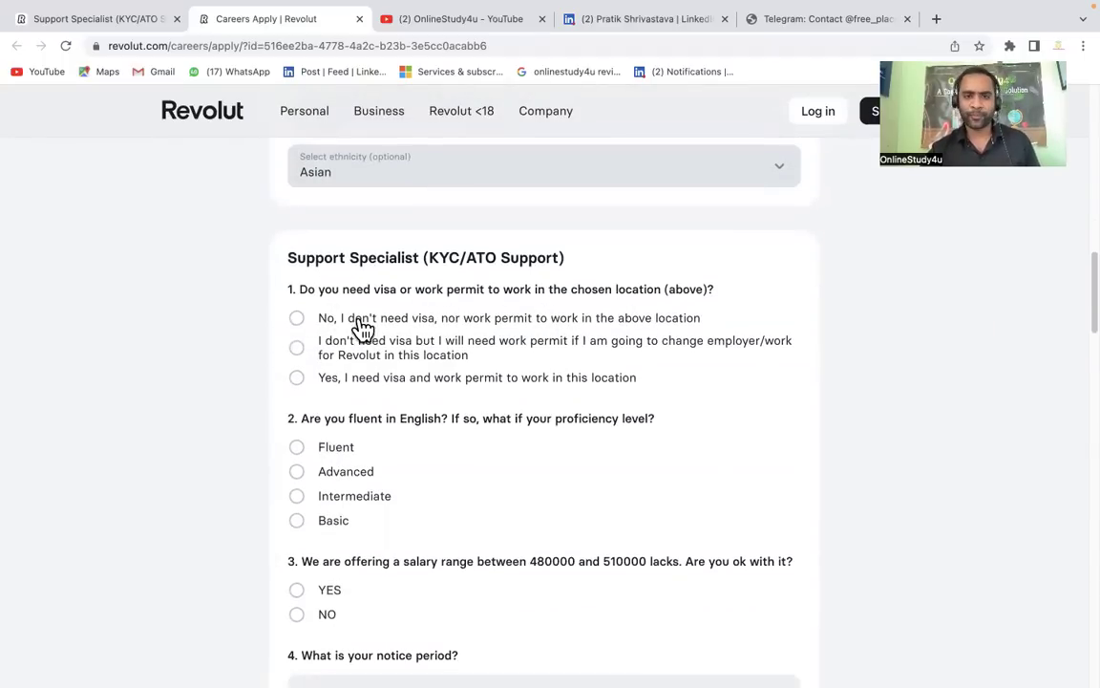
{"action": "left_click", "coordinate": [297, 319]}
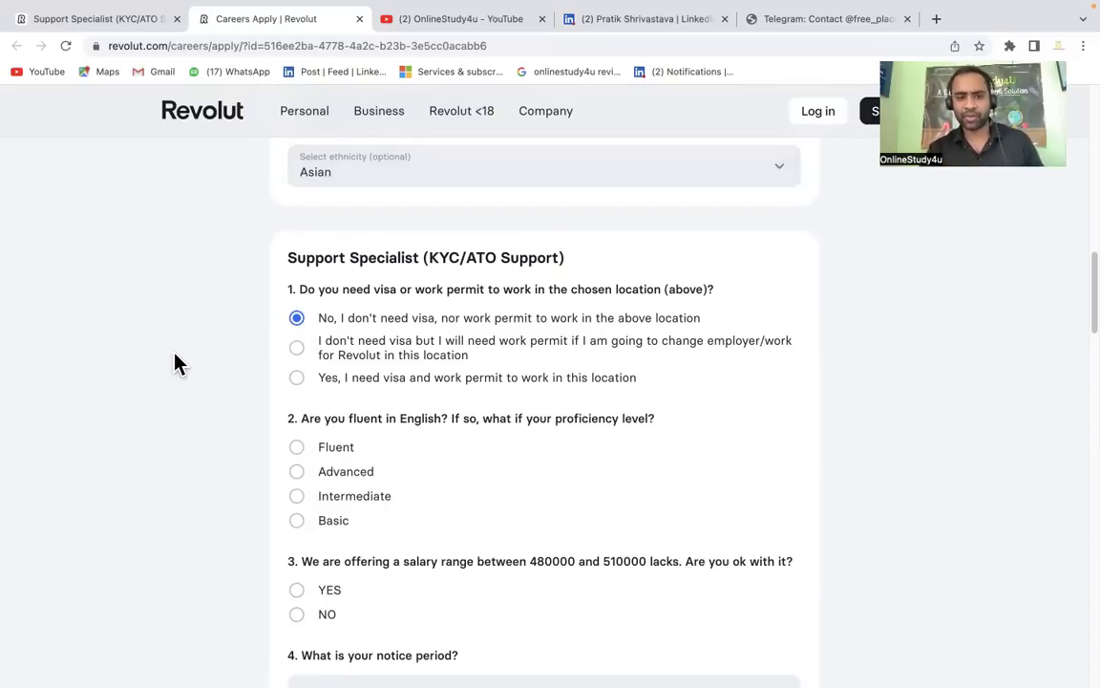
{"action": "scroll", "coordinate": [174, 363], "scroll_direction": "down", "scroll_amount": 2}
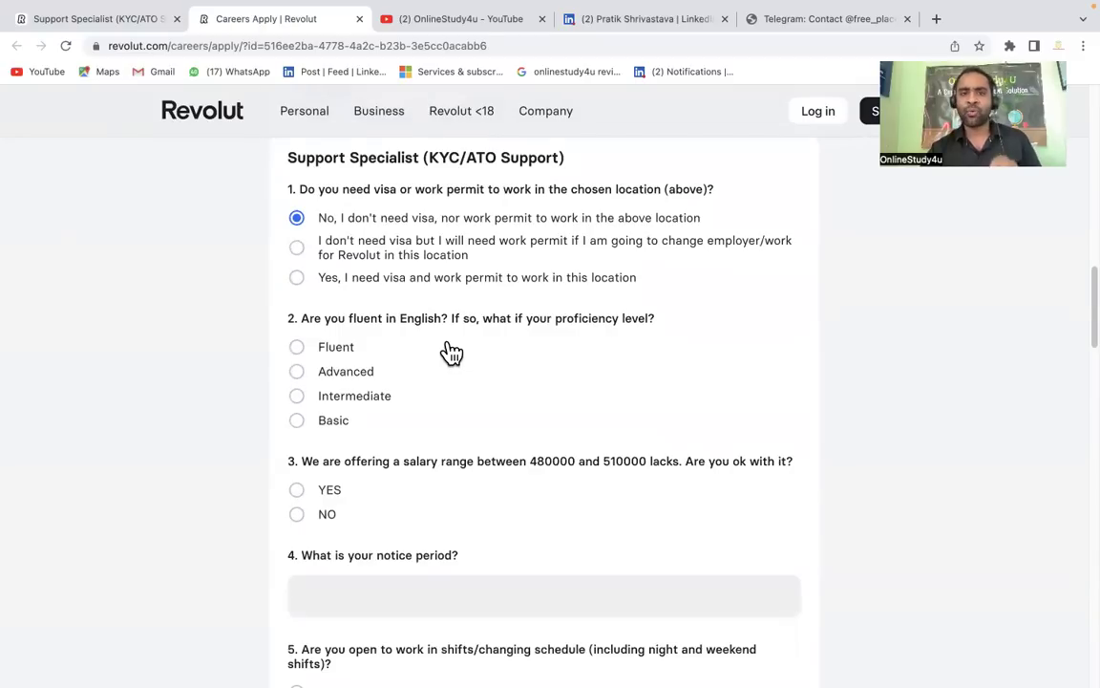
{"action": "left_click", "coordinate": [327, 349]}
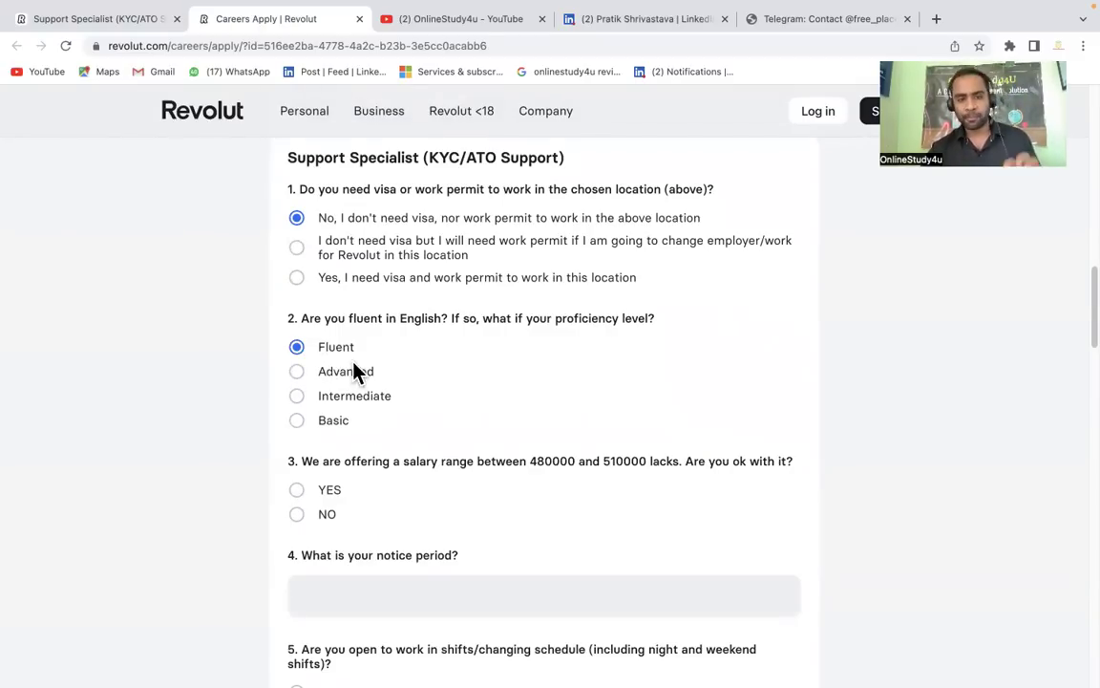
{"action": "scroll", "coordinate": [416, 401], "scroll_direction": "down", "scroll_amount": 2}
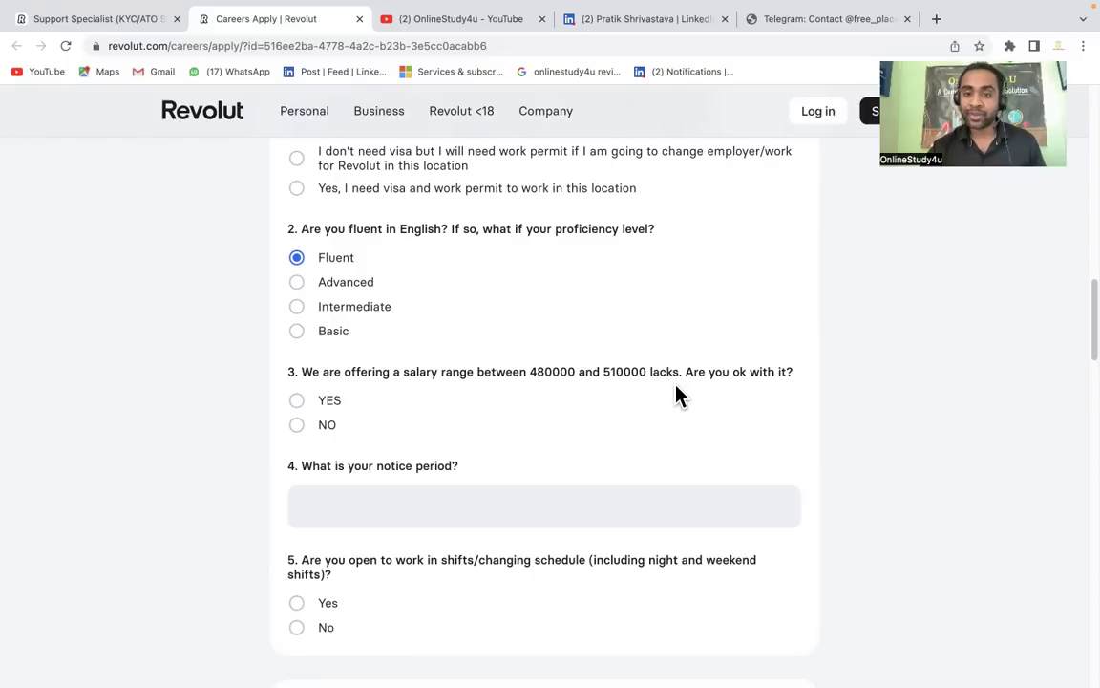
{"action": "scroll", "coordinate": [621, 369], "scroll_direction": "down", "scroll_amount": 2}
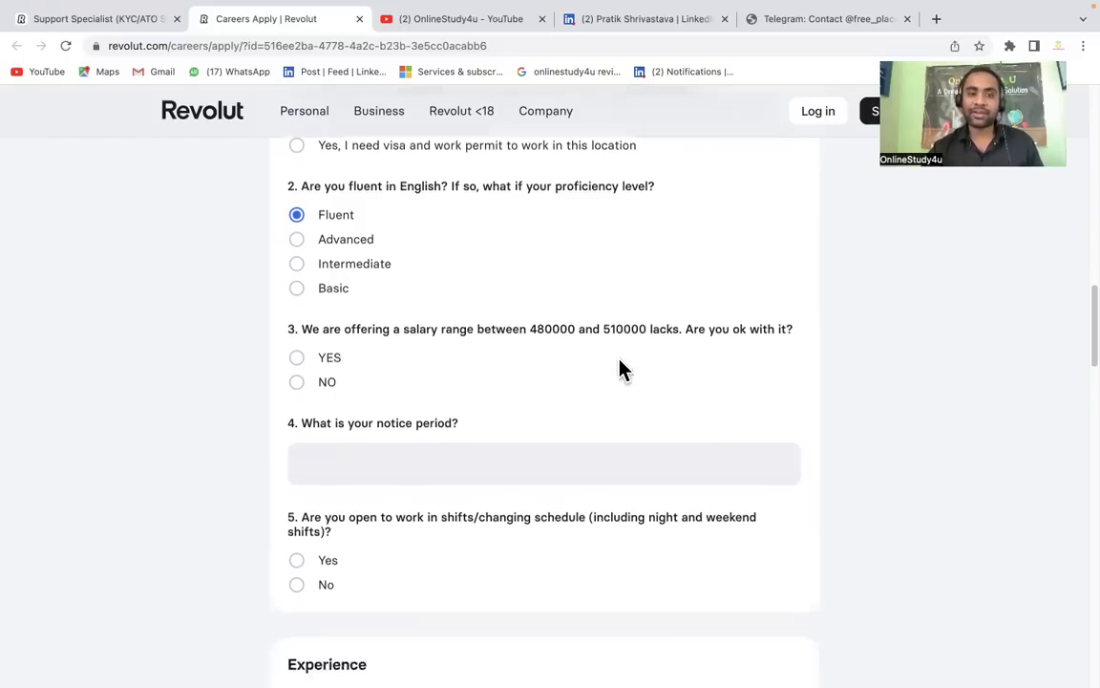
{"action": "left_click", "coordinate": [328, 325]}
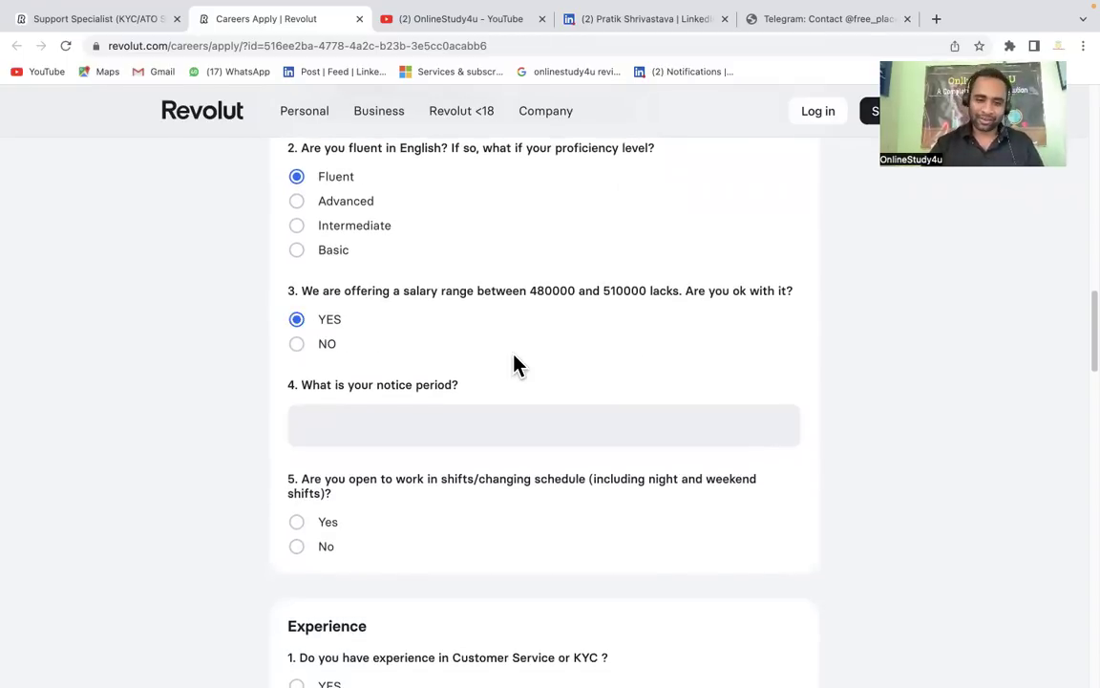
Enter a notice period of 0 and answer Yes to the shift-work question
{"action": "scroll", "coordinate": [481, 380], "scroll_direction": "down", "scroll_amount": 1}
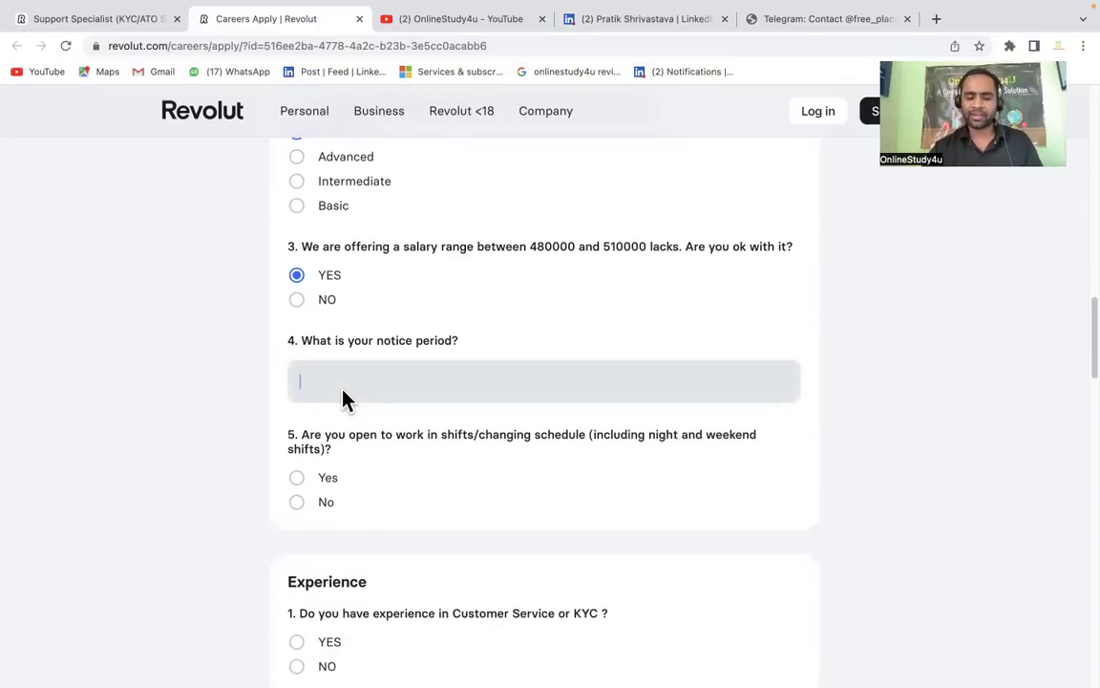
{"action": "type", "text": "0"}
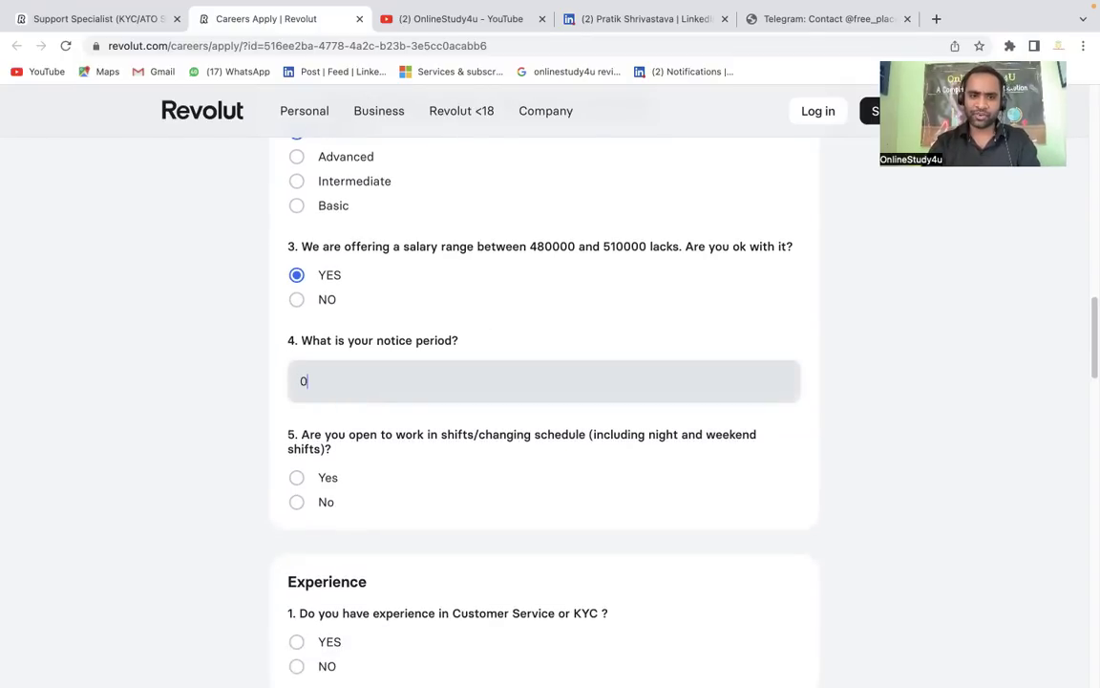
{"action": "left_click", "coordinate": [464, 504]}
{"action": "scroll", "coordinate": [468, 507], "scroll_direction": "down", "scroll_amount": 2}
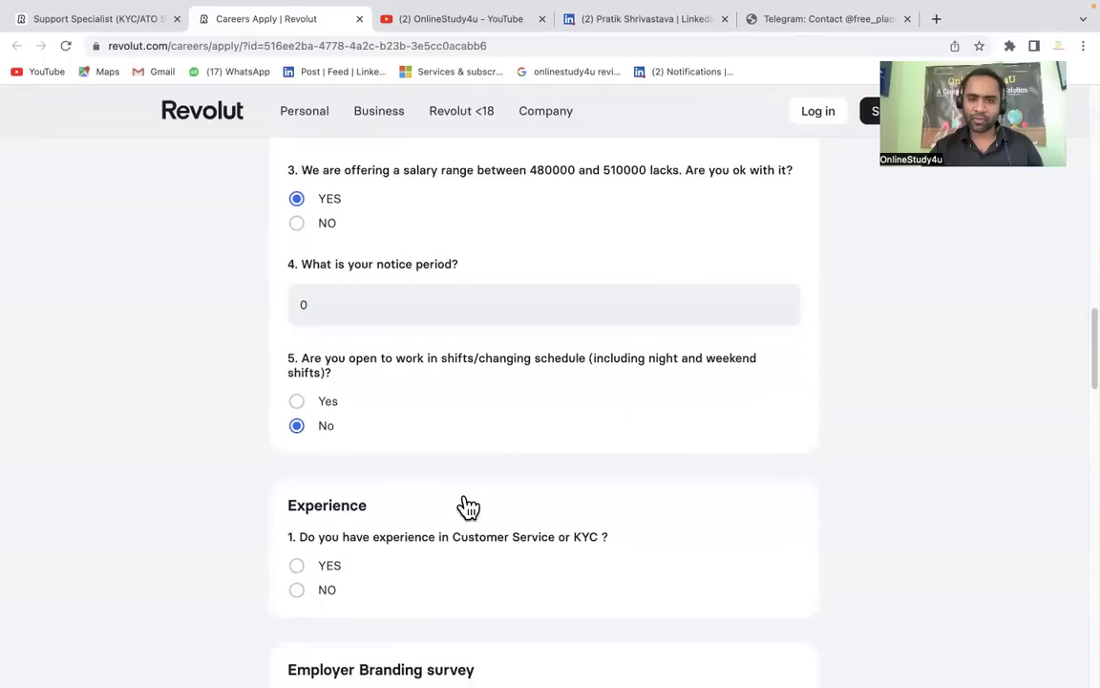
{"action": "left_click", "coordinate": [323, 403]}
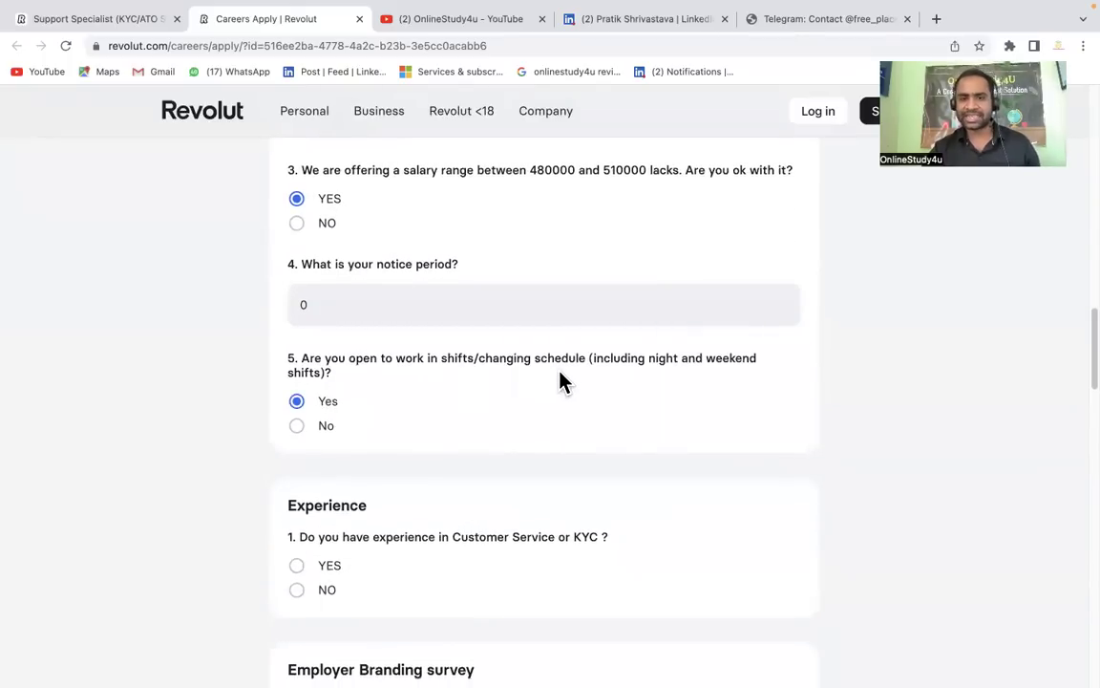
Answer NO to the Customer Service or KYC experience question
{"action": "scroll", "coordinate": [582, 449], "scroll_direction": "down", "scroll_amount": 2}
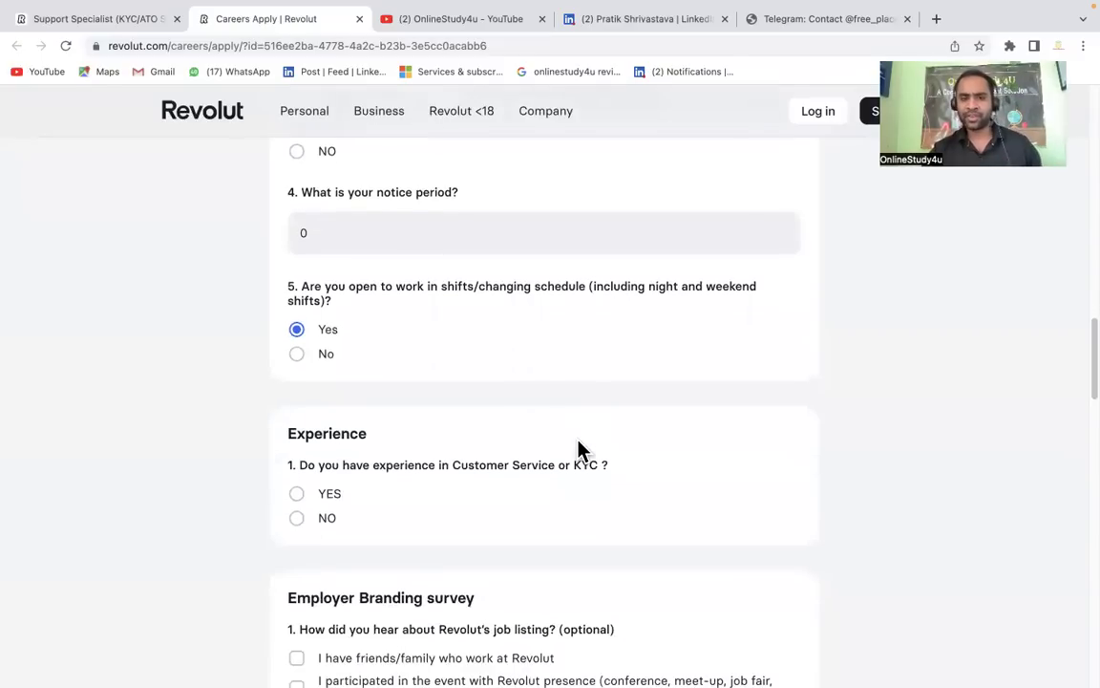
{"action": "scroll", "coordinate": [581, 449], "scroll_direction": "down", "scroll_amount": 1}
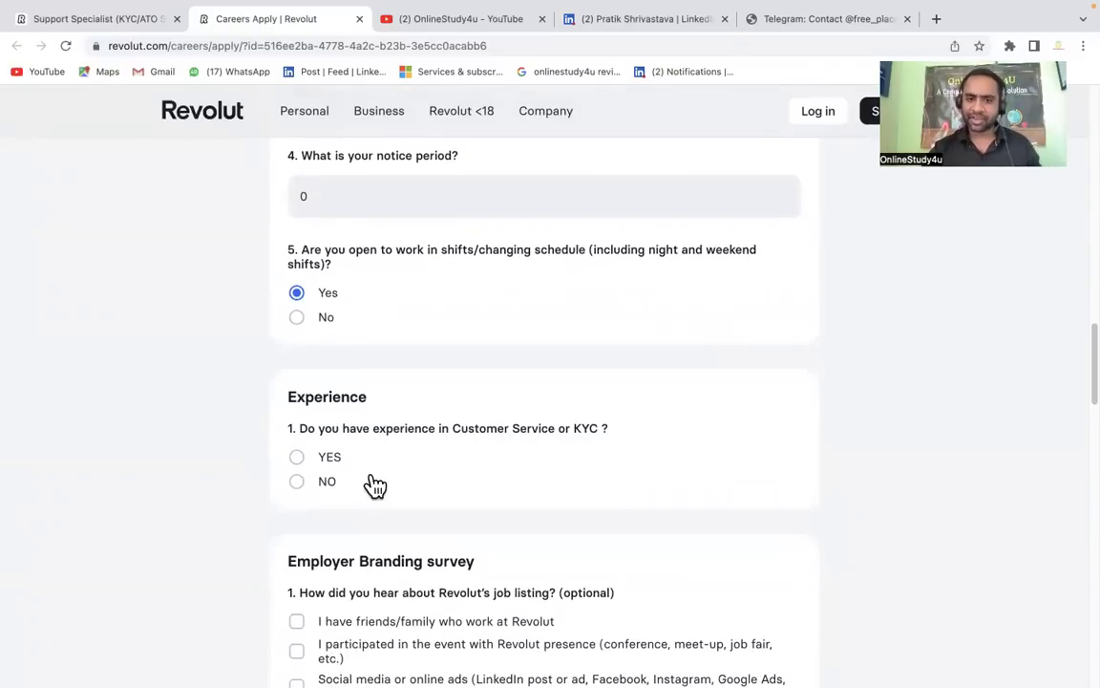
{"action": "scroll", "coordinate": [373, 484], "scroll_direction": "down", "scroll_amount": 2}
{"action": "left_click", "coordinate": [296, 377]}
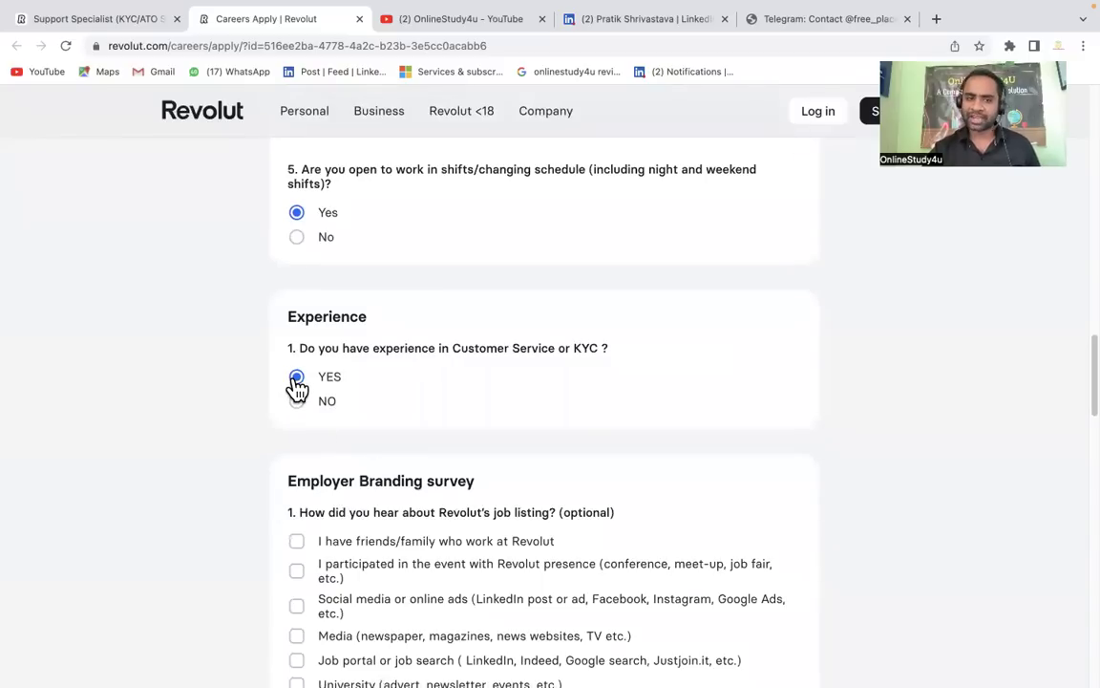
{"action": "scroll", "coordinate": [346, 446], "scroll_direction": "down", "scroll_amount": 2}
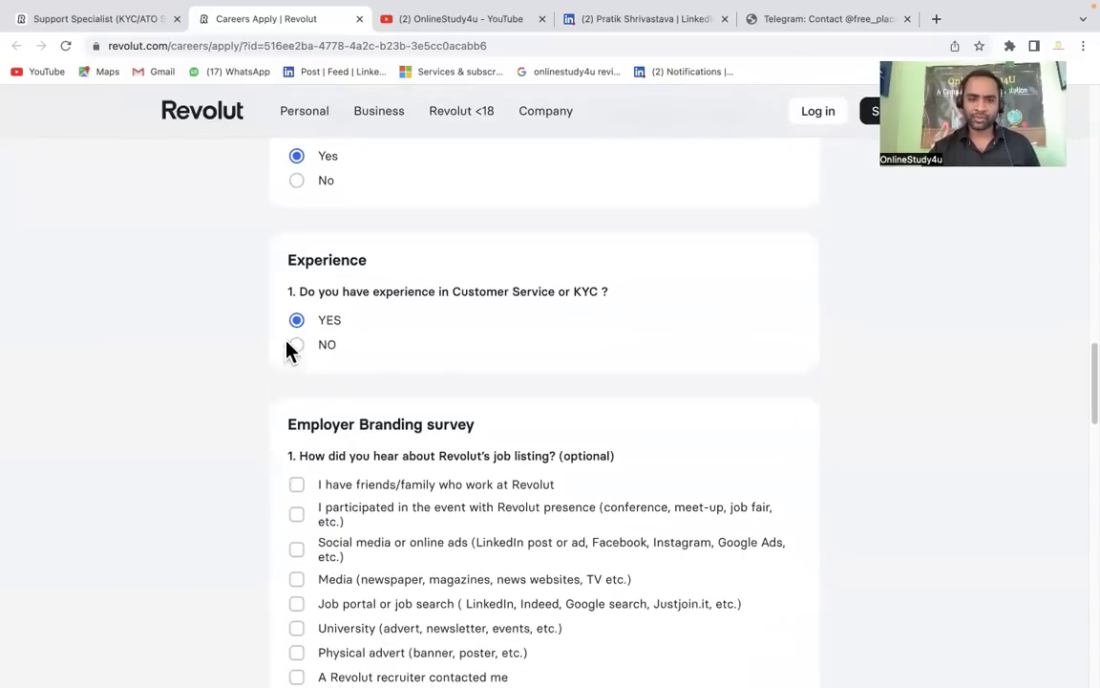
{"action": "left_click", "coordinate": [297, 346]}
Tick 'Job portal or job search' and 'Social media or online ads' as how you heard about the role
{"action": "scroll", "coordinate": [520, 364], "scroll_direction": "down", "scroll_amount": 4}
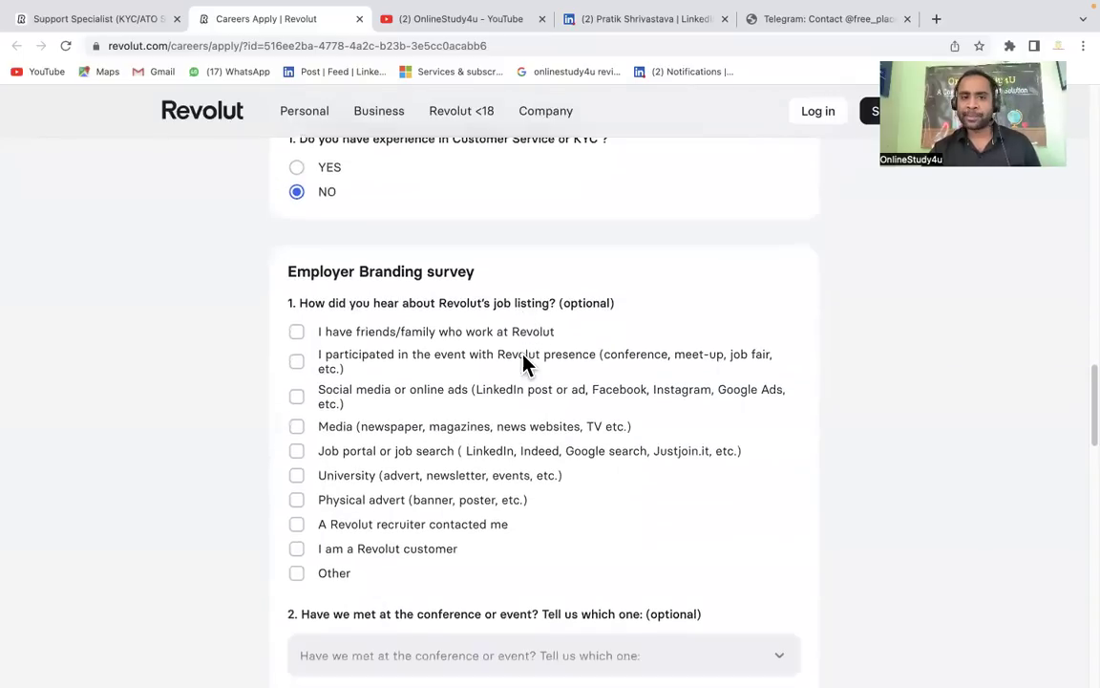
{"action": "scroll", "coordinate": [524, 364], "scroll_direction": "down", "scroll_amount": 1}
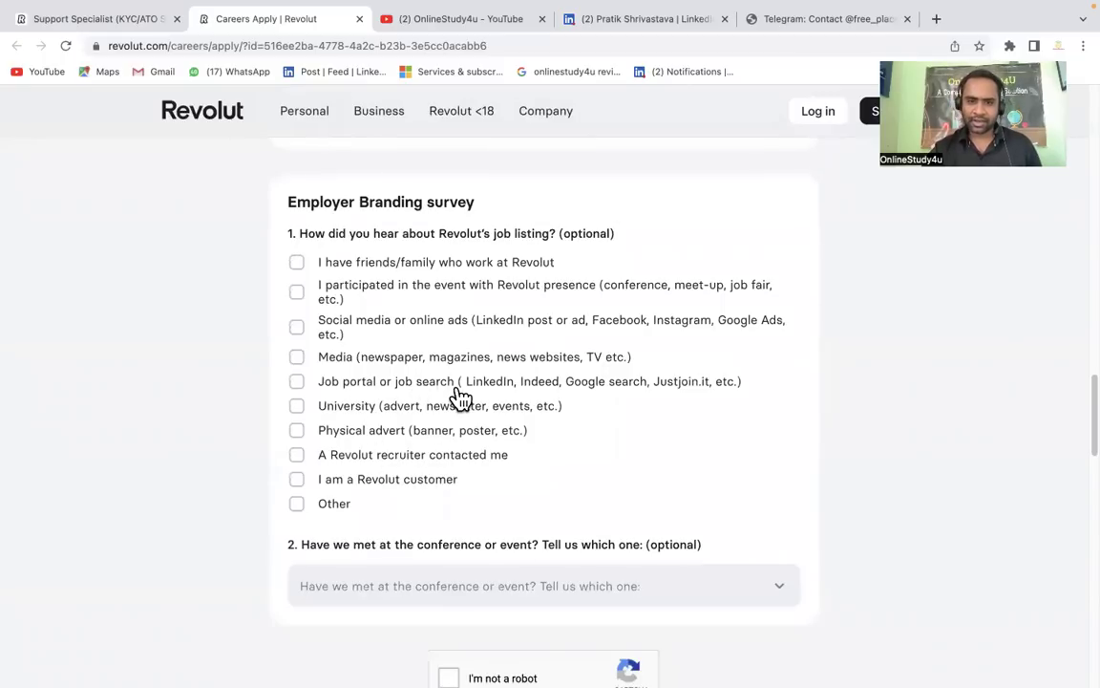
{"action": "left_click", "coordinate": [461, 395]}
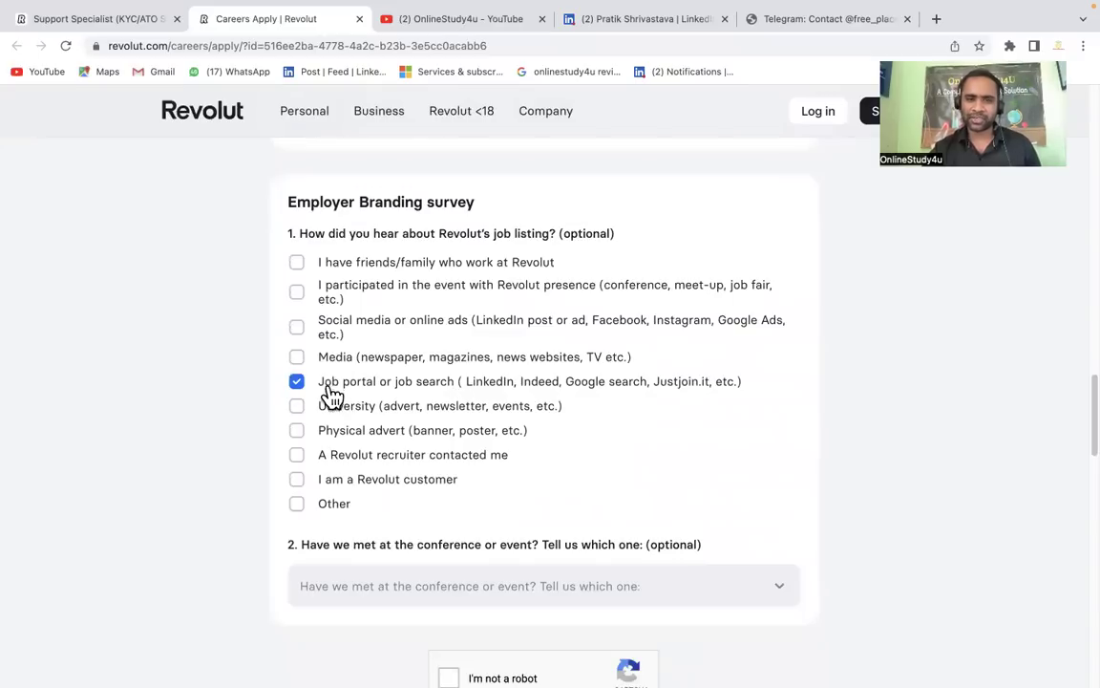
{"action": "left_click", "coordinate": [394, 332]}
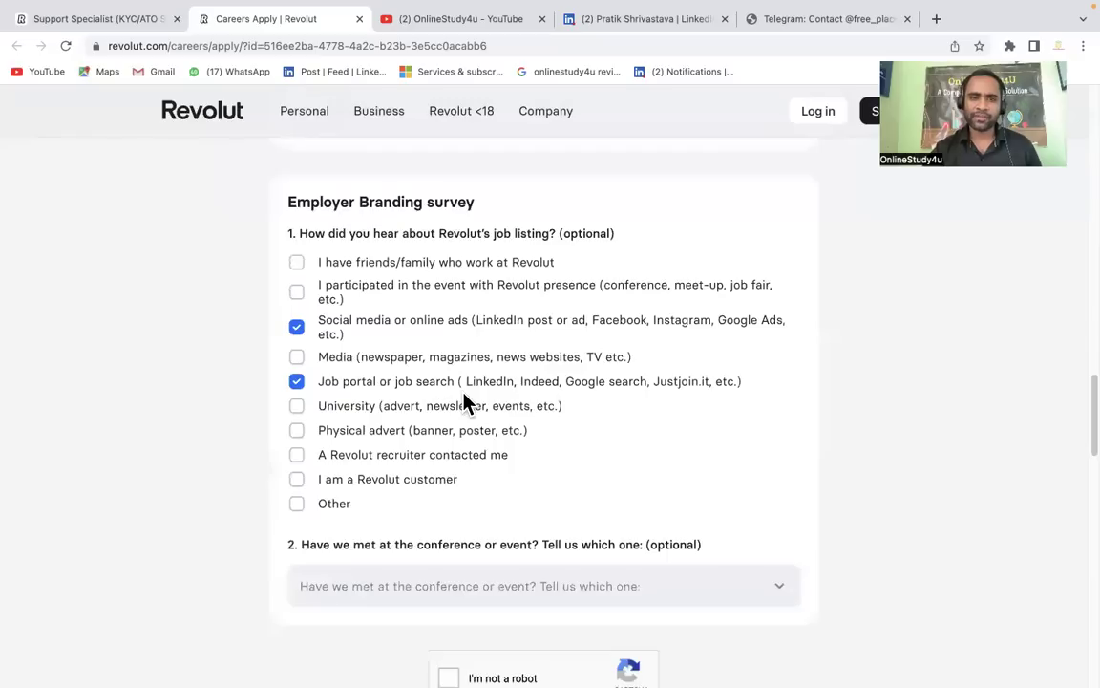
Check the reCAPTCHA 'I'm not a robot' box
{"action": "scroll", "coordinate": [466, 400], "scroll_direction": "down", "scroll_amount": 1}
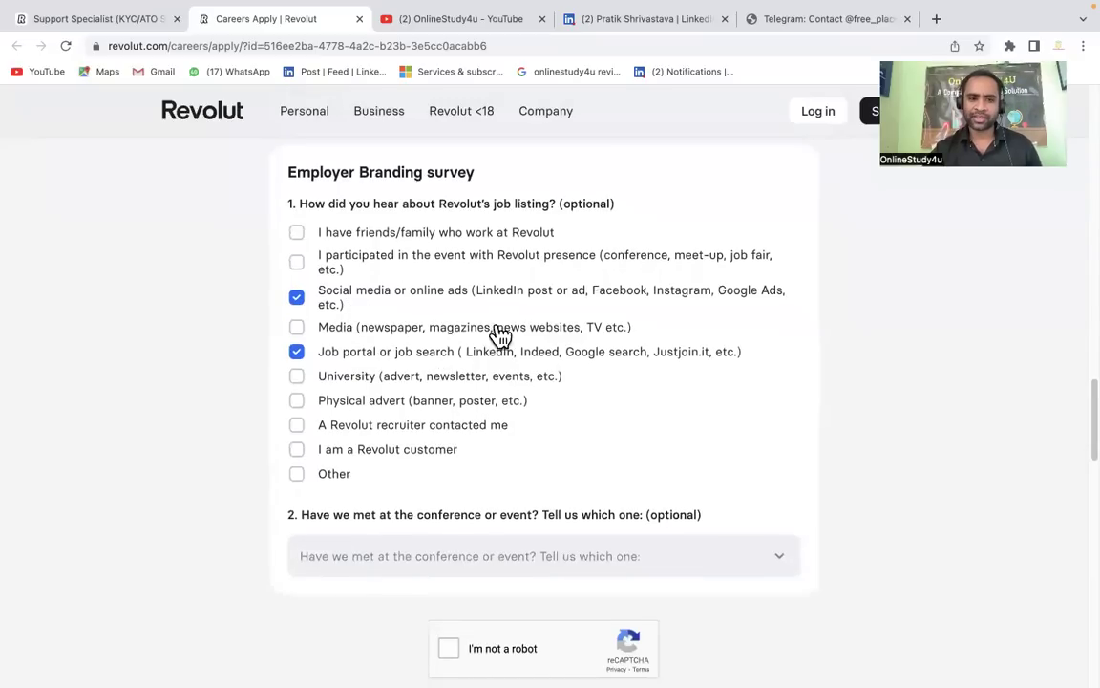
{"action": "scroll", "coordinate": [411, 496], "scroll_direction": "down", "scroll_amount": 2}
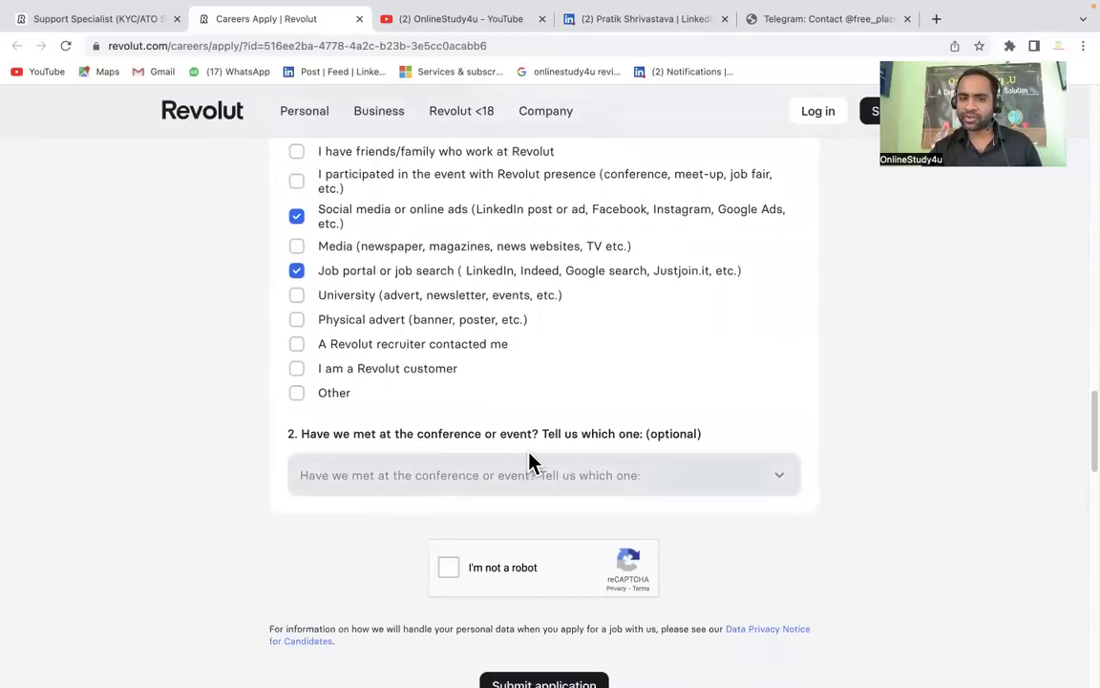
{"action": "left_click", "coordinate": [451, 570]}
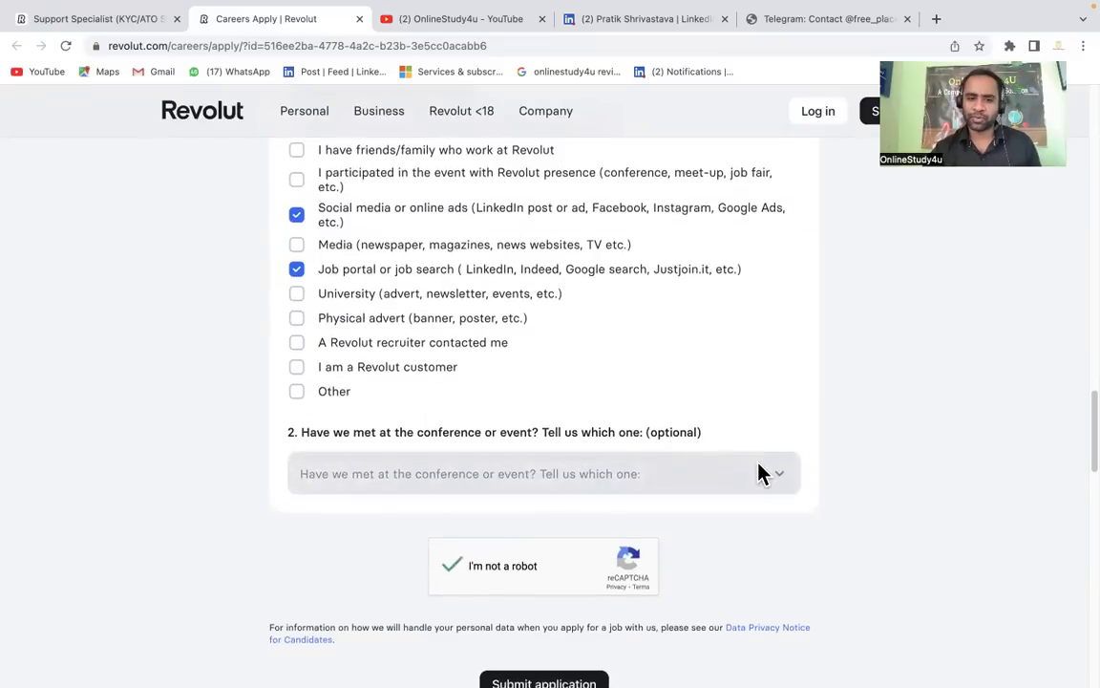
{"action": "scroll", "coordinate": [759, 472], "scroll_direction": "down", "scroll_amount": 3}
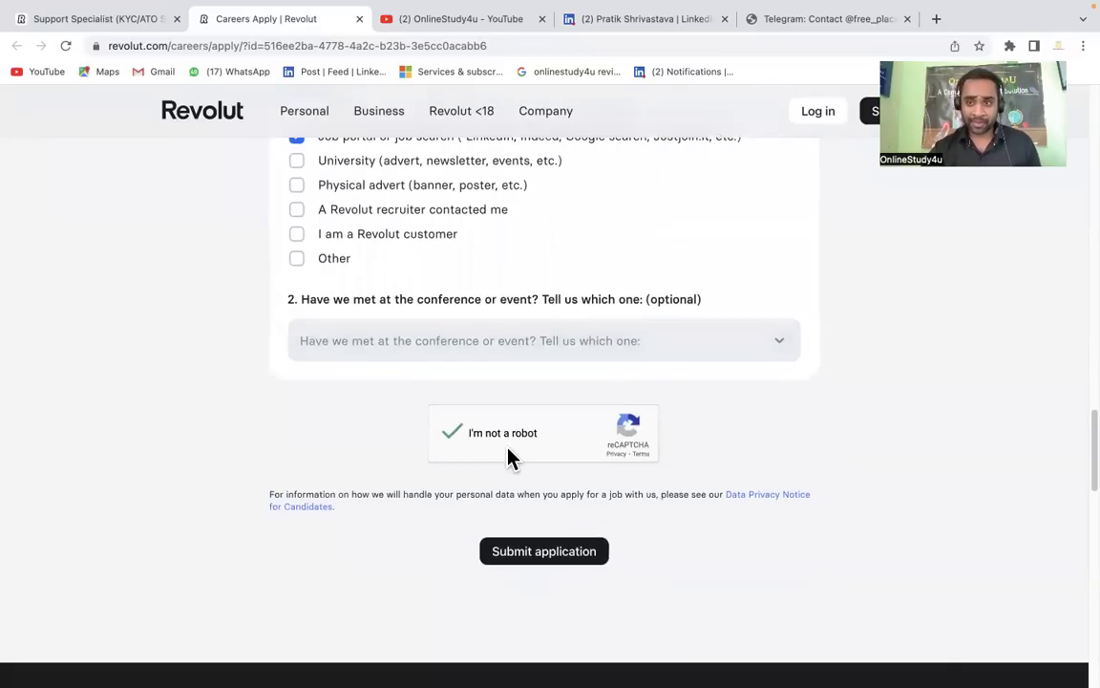
Submit the application to reach the 'Thanks for your application!' page
{"action": "left_click", "coordinate": [532, 555]}
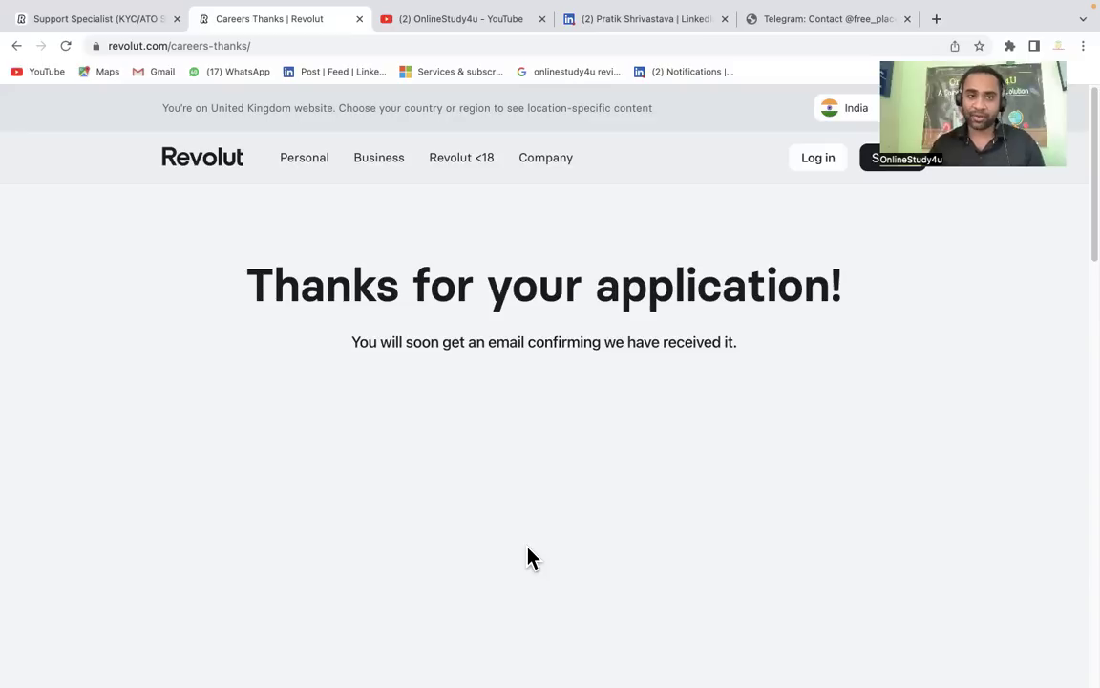
Enter an e-mail address in a new blank tab, then return to the Careers Thanks tab
{"action": "left_click", "coordinate": [935, 21]}
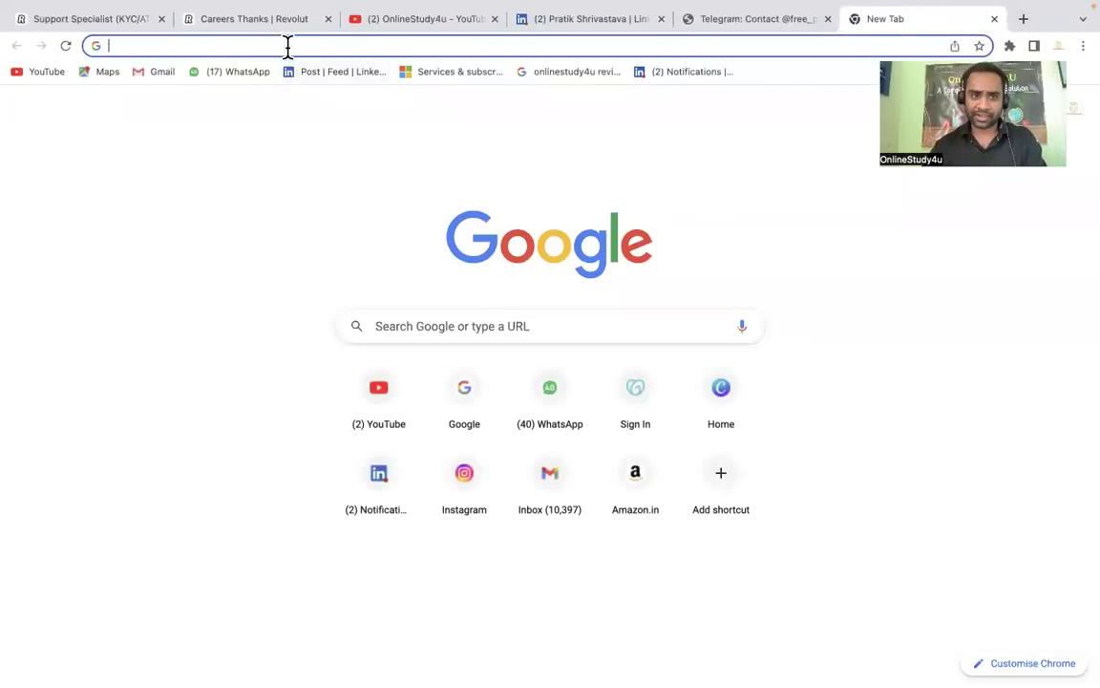
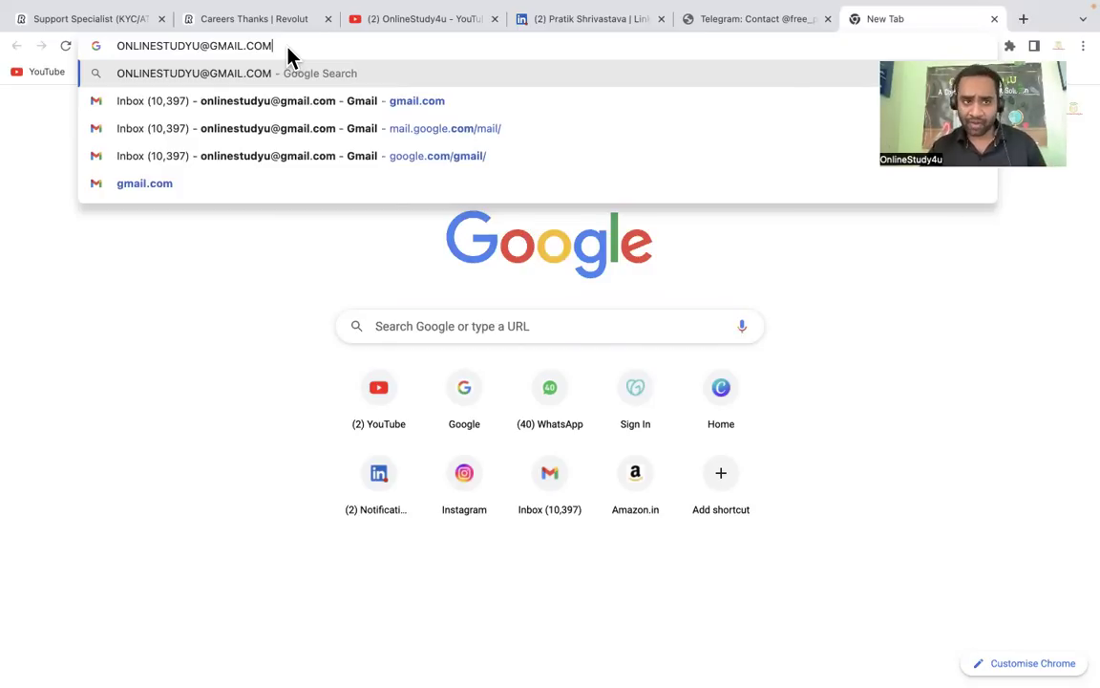
{"action": "left_click", "coordinate": [254, 23]}
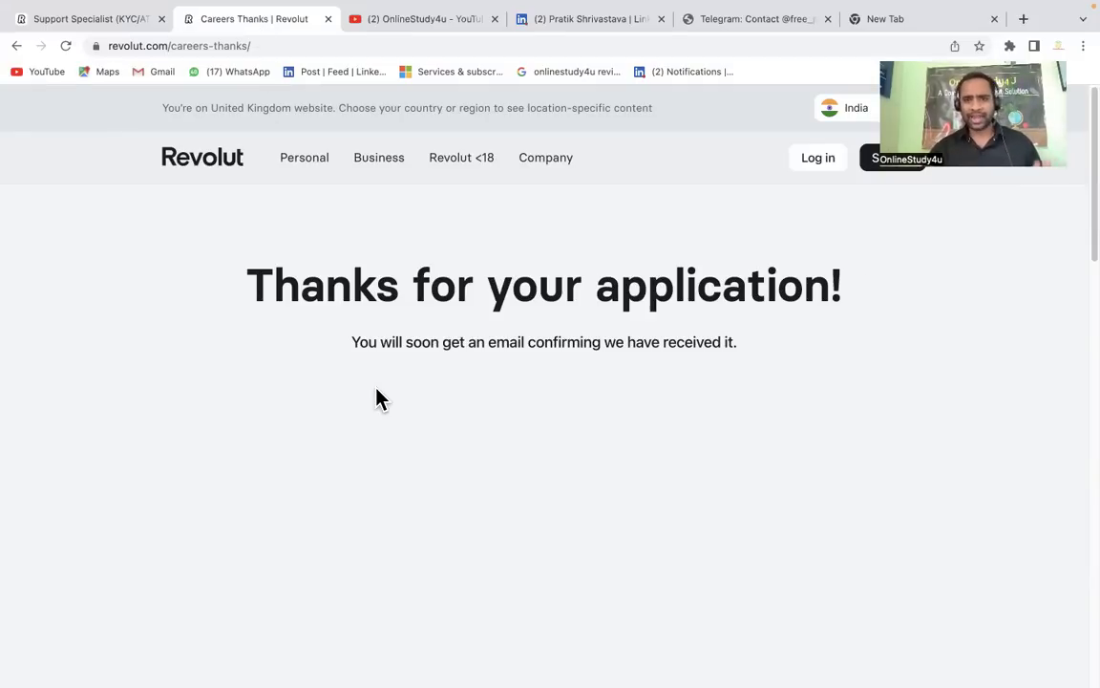
Glance at the OnlineStudy4U Telegram channel, then bring back the Support Specialist (KYC/ATO Support) posting
{"action": "left_click", "coordinate": [734, 16]}
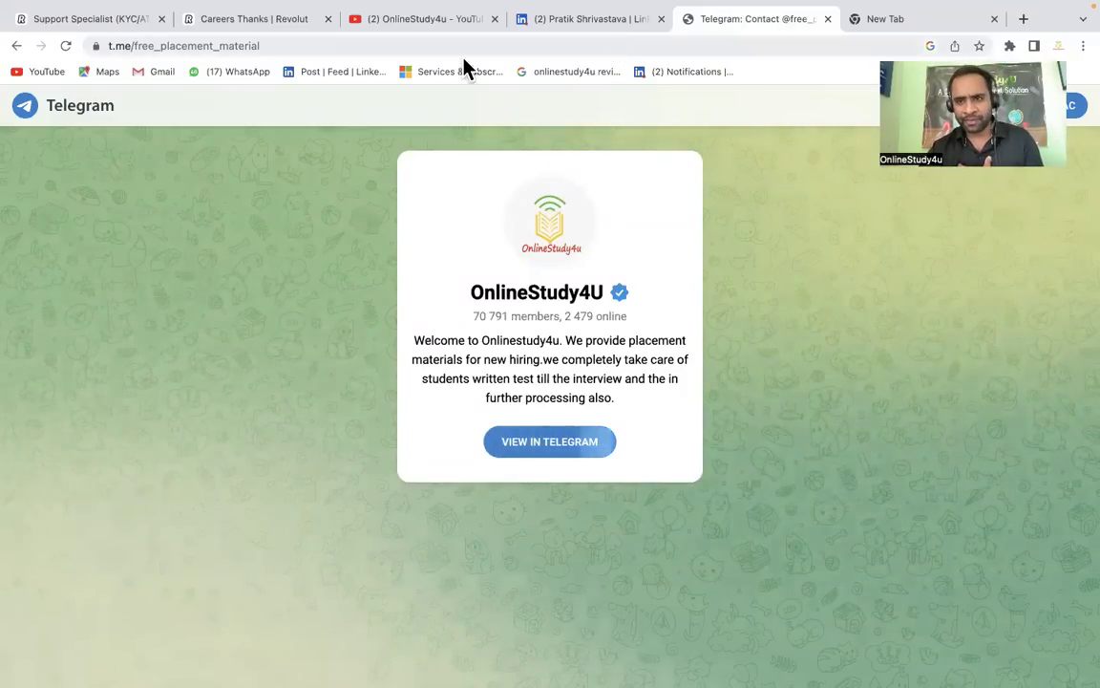
{"action": "left_click", "coordinate": [244, 26]}
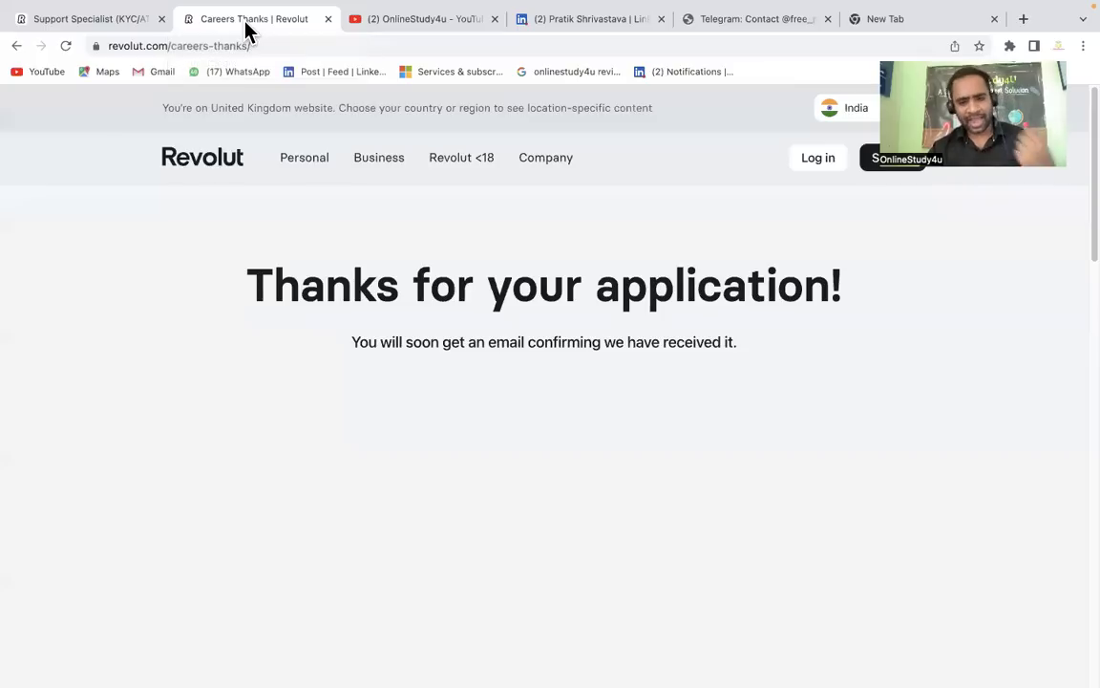
{"action": "left_click", "coordinate": [115, 21]}
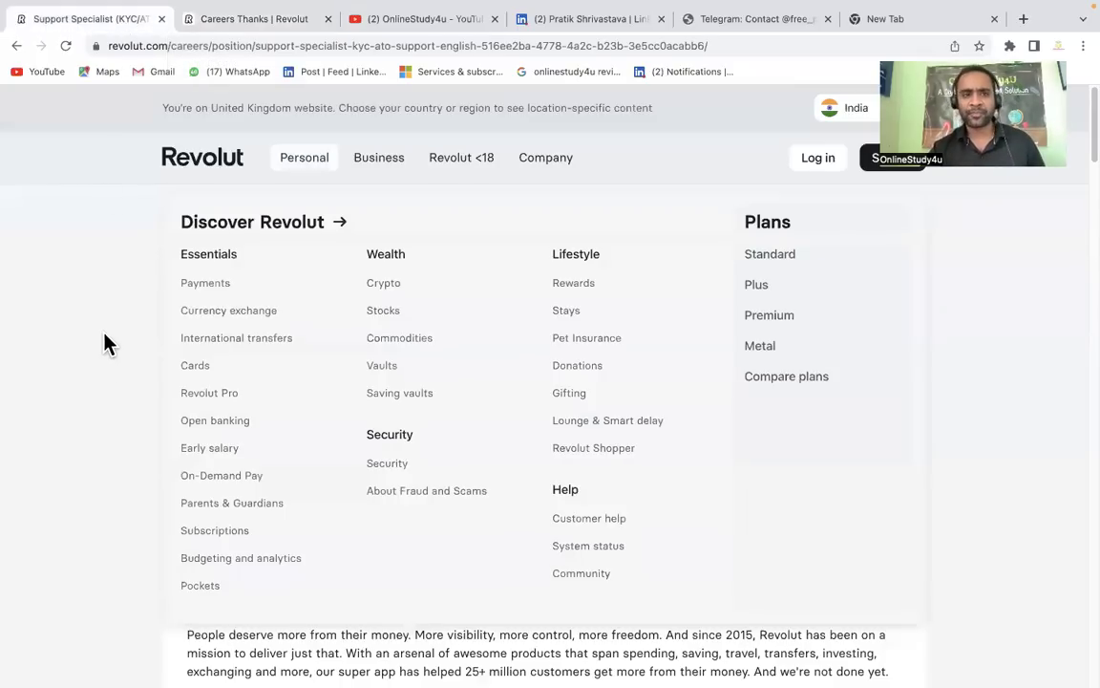